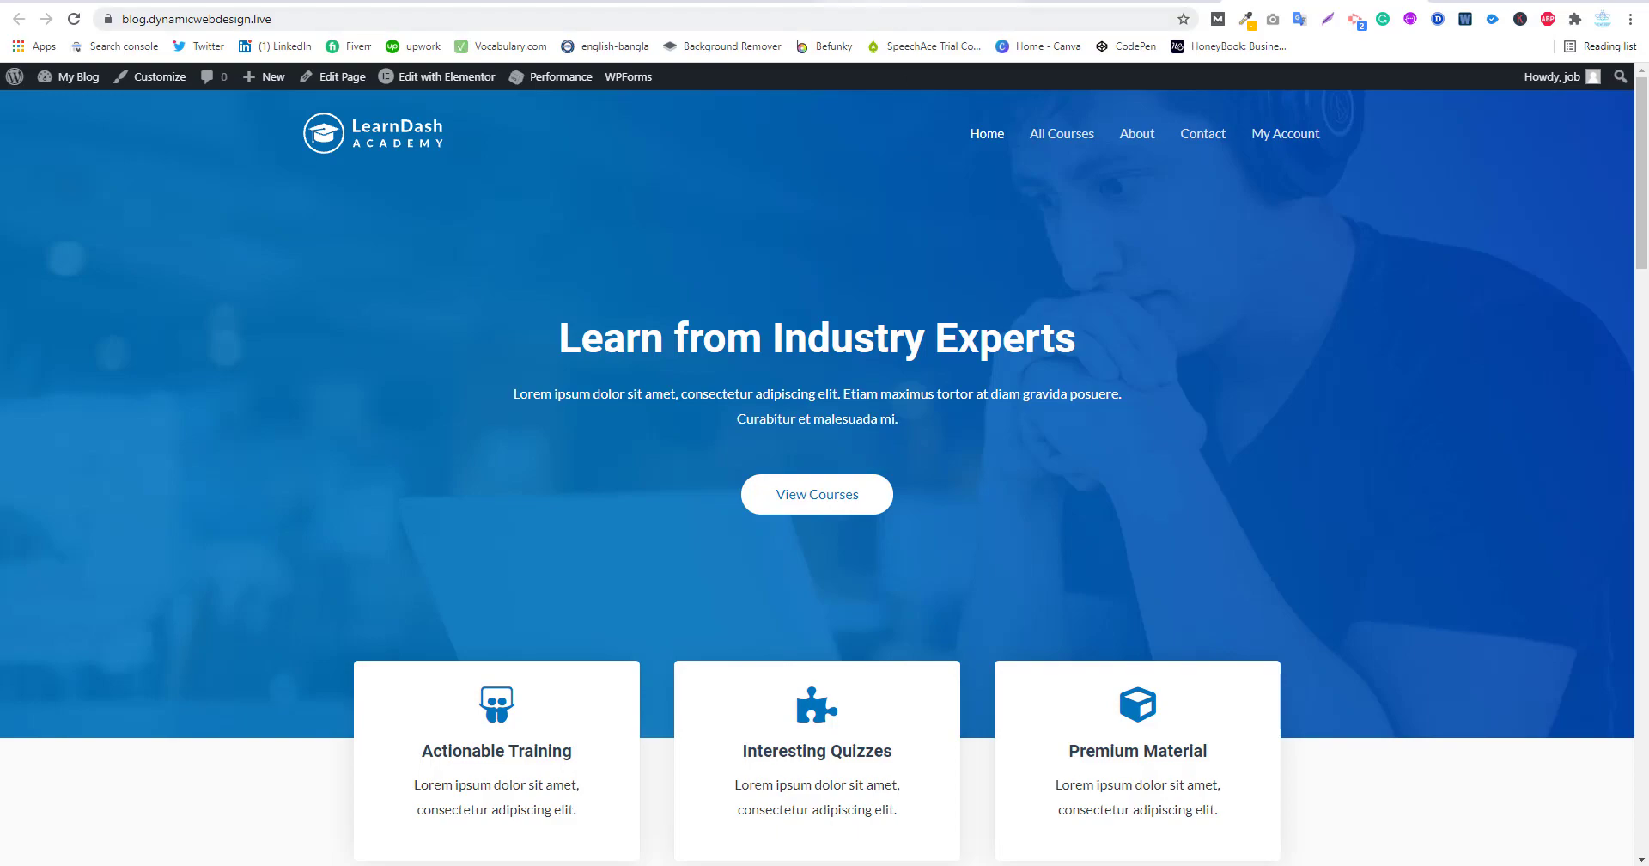
Switch to cPanel and open the management page for the domain's subdomains
click(919, 2)
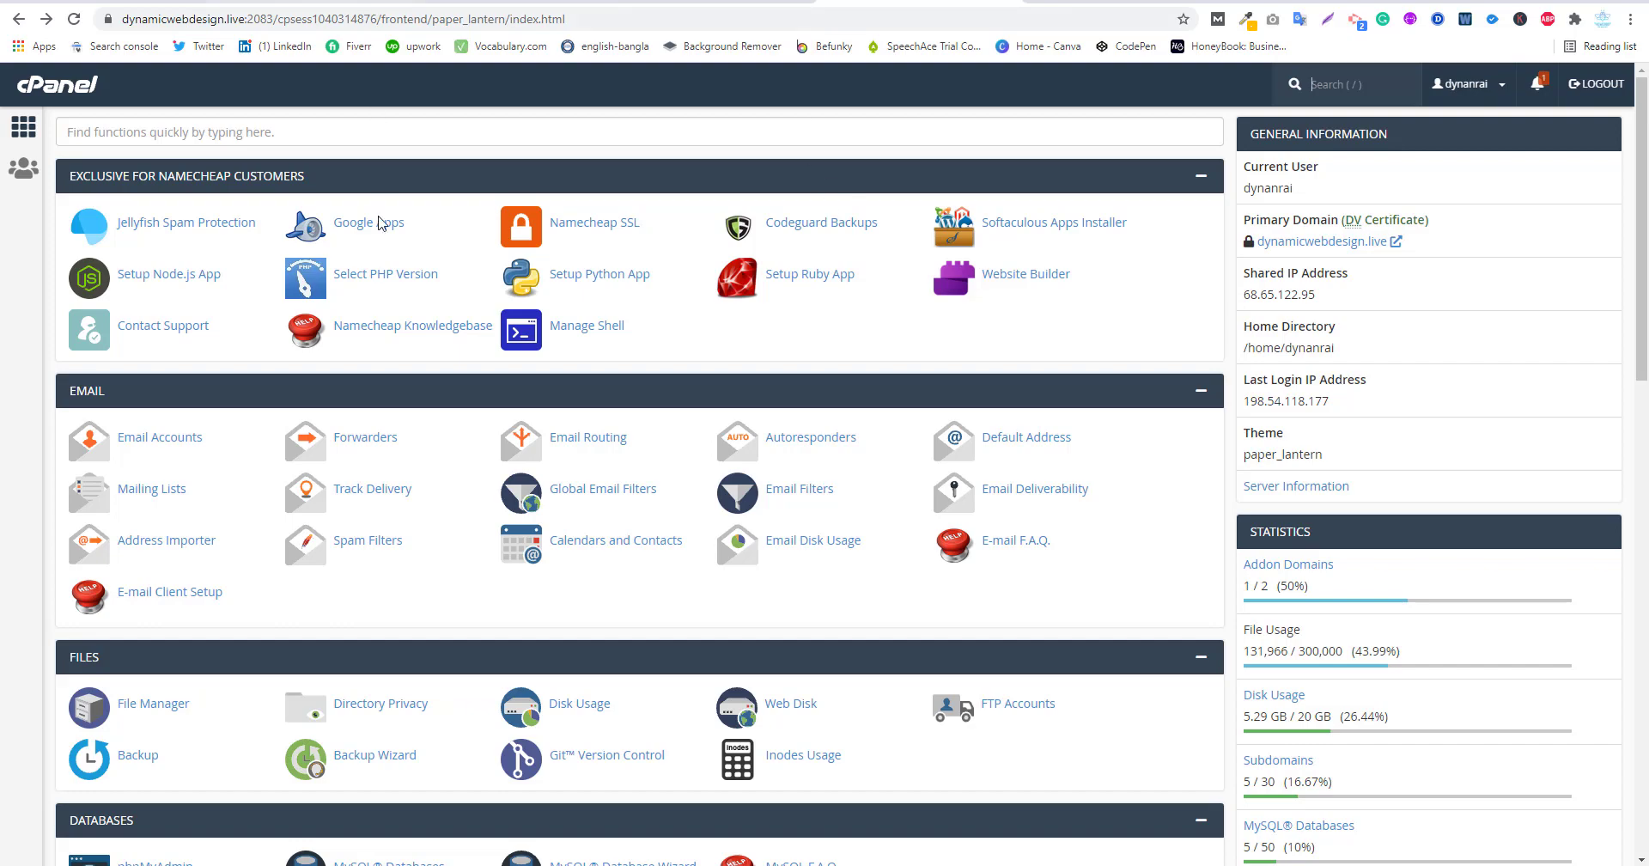
scroll(526, 636, down, 3)
scroll(675, 705, down, 2)
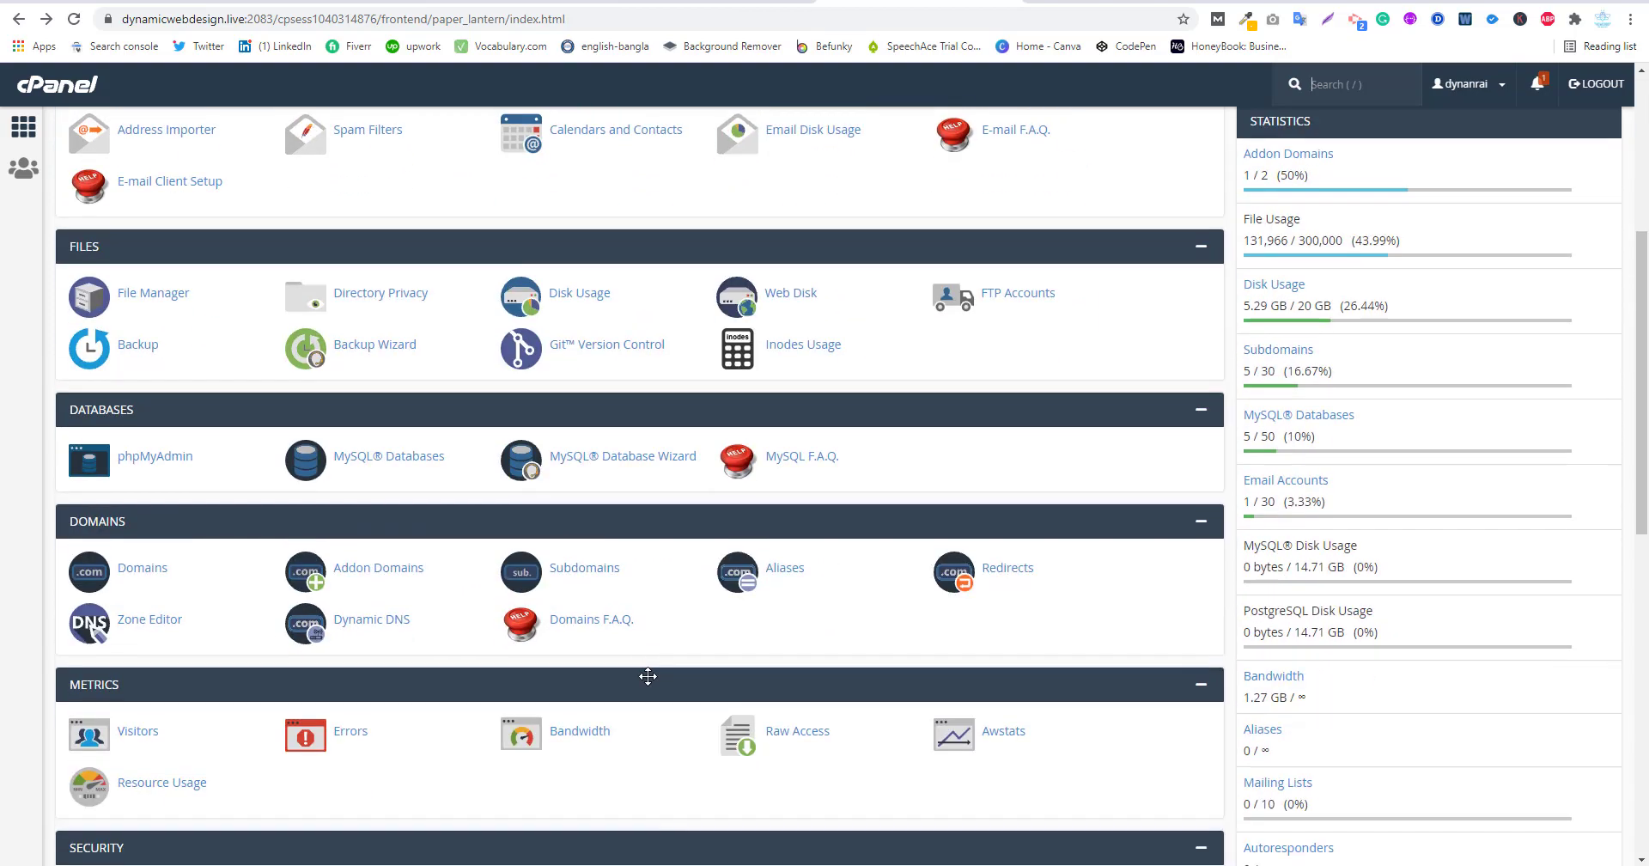
click(610, 567)
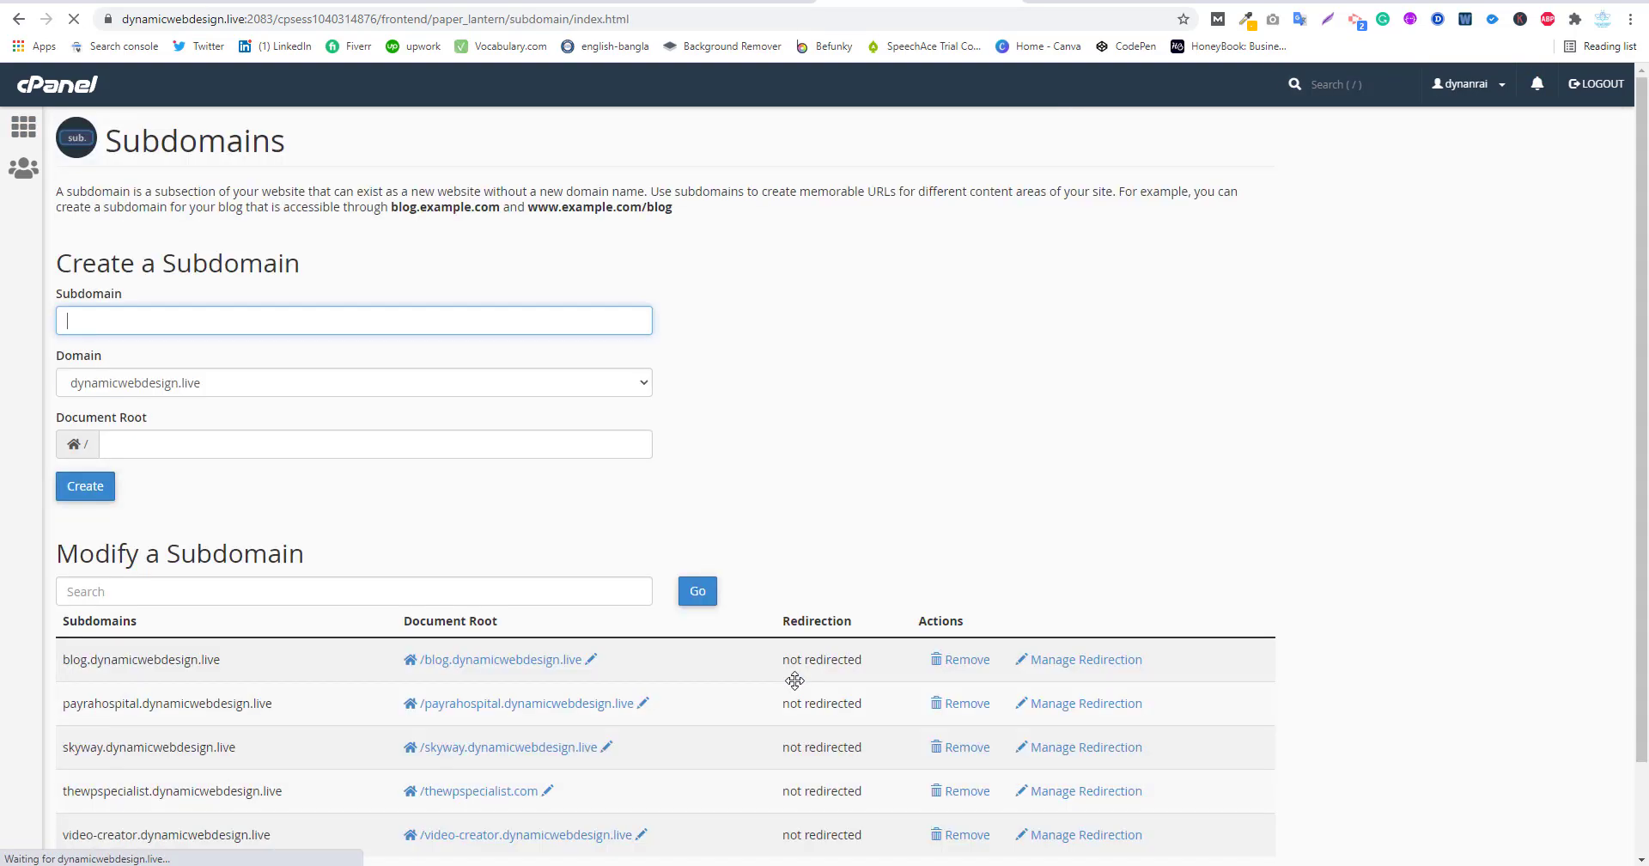
scroll(791, 674, down, 1)
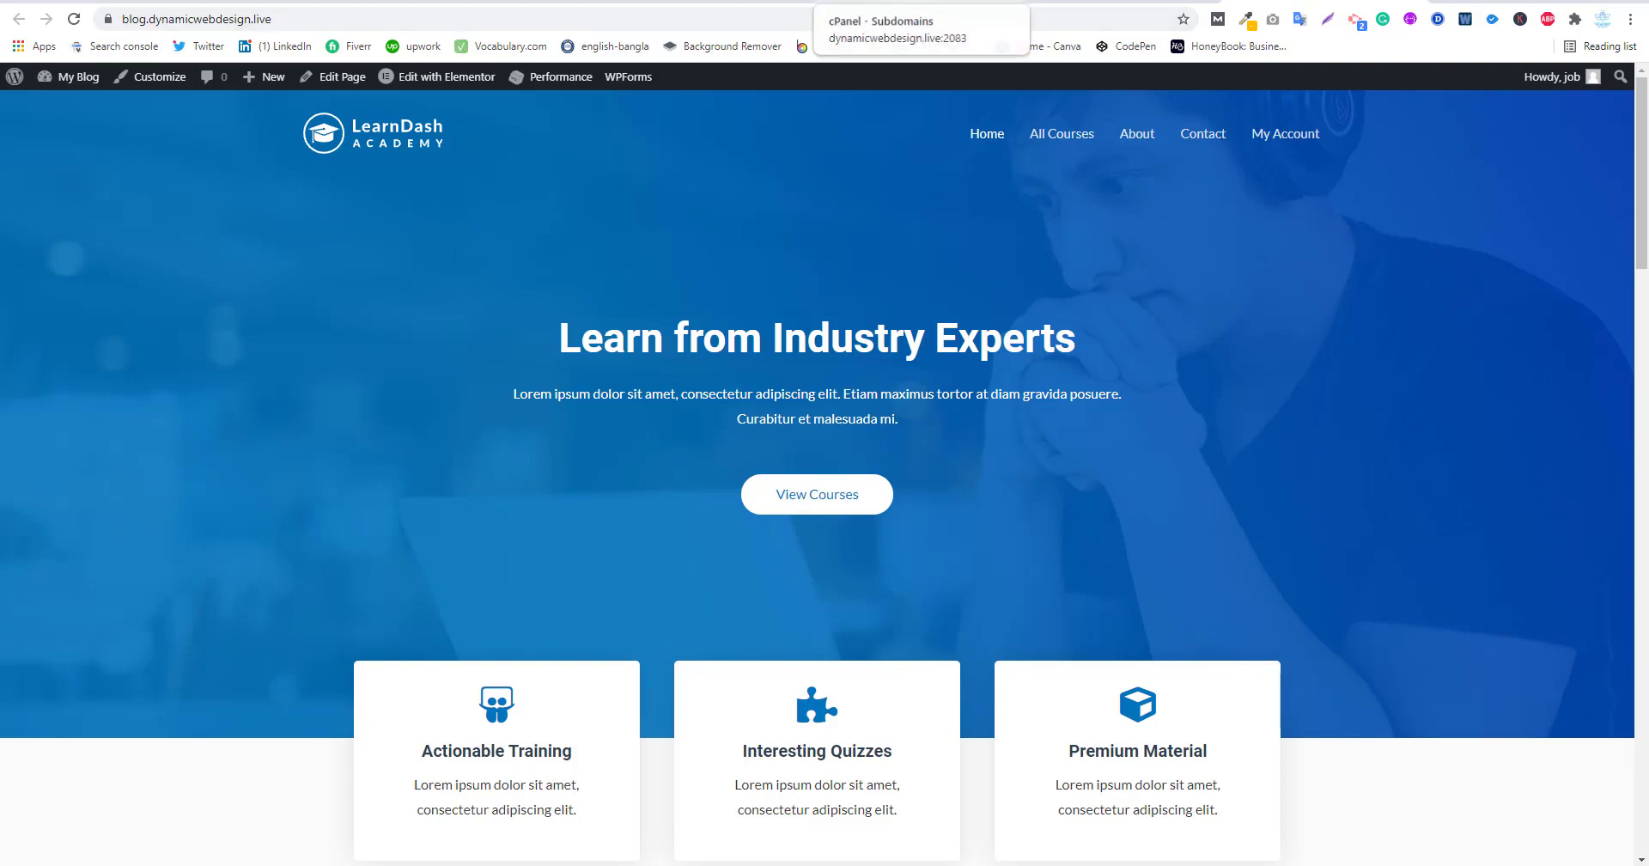
Permanently remove the subdomain blog.dynamicwebdesign.live in cPanel
click(920, 3)
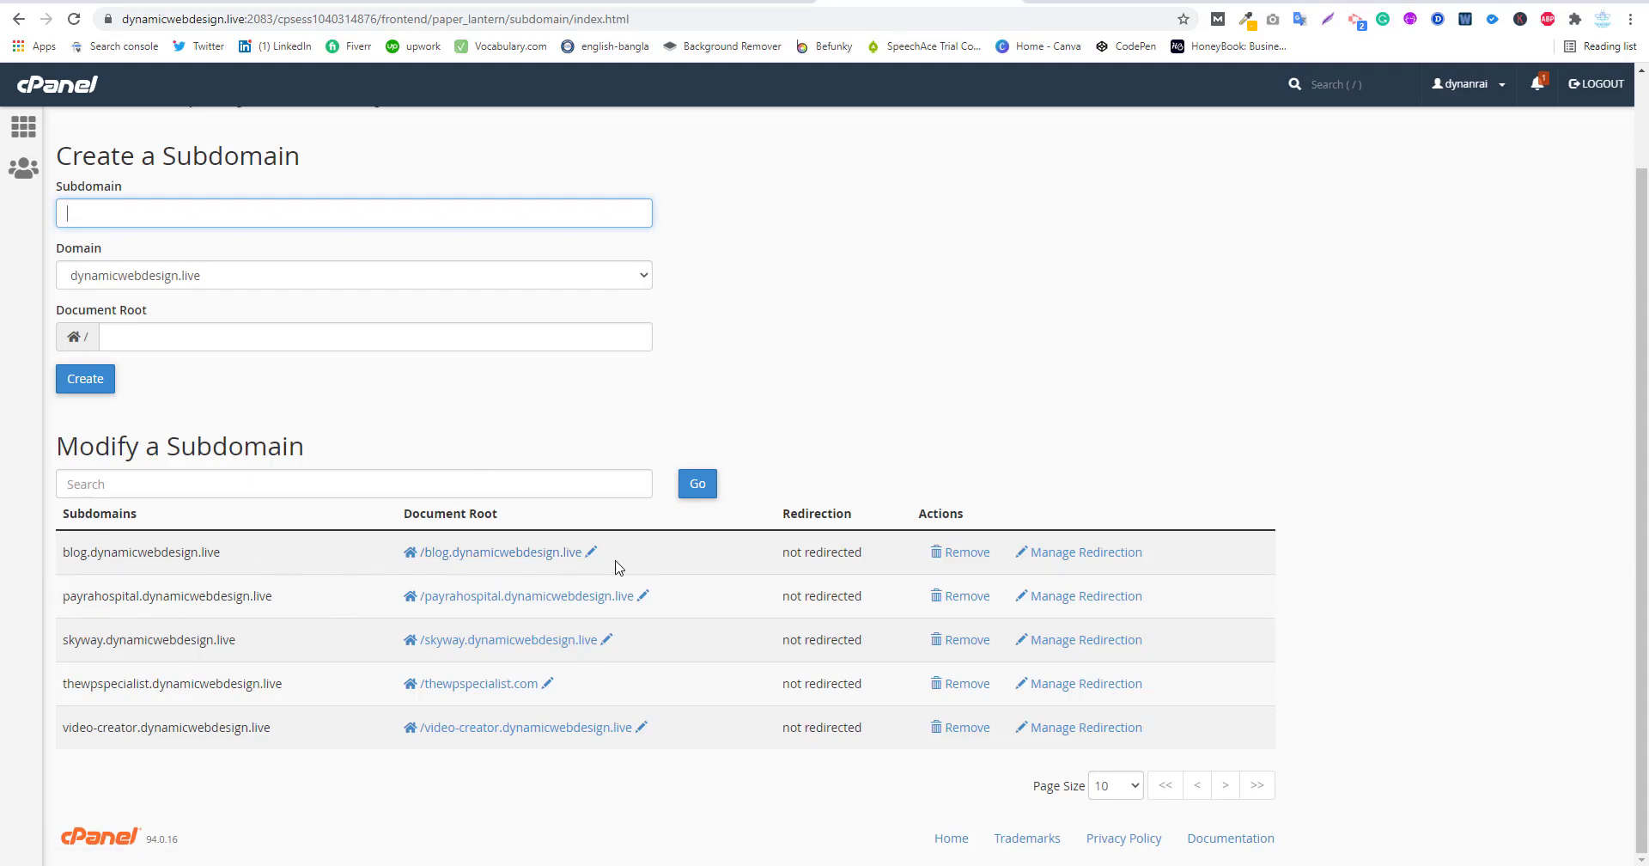
click(970, 556)
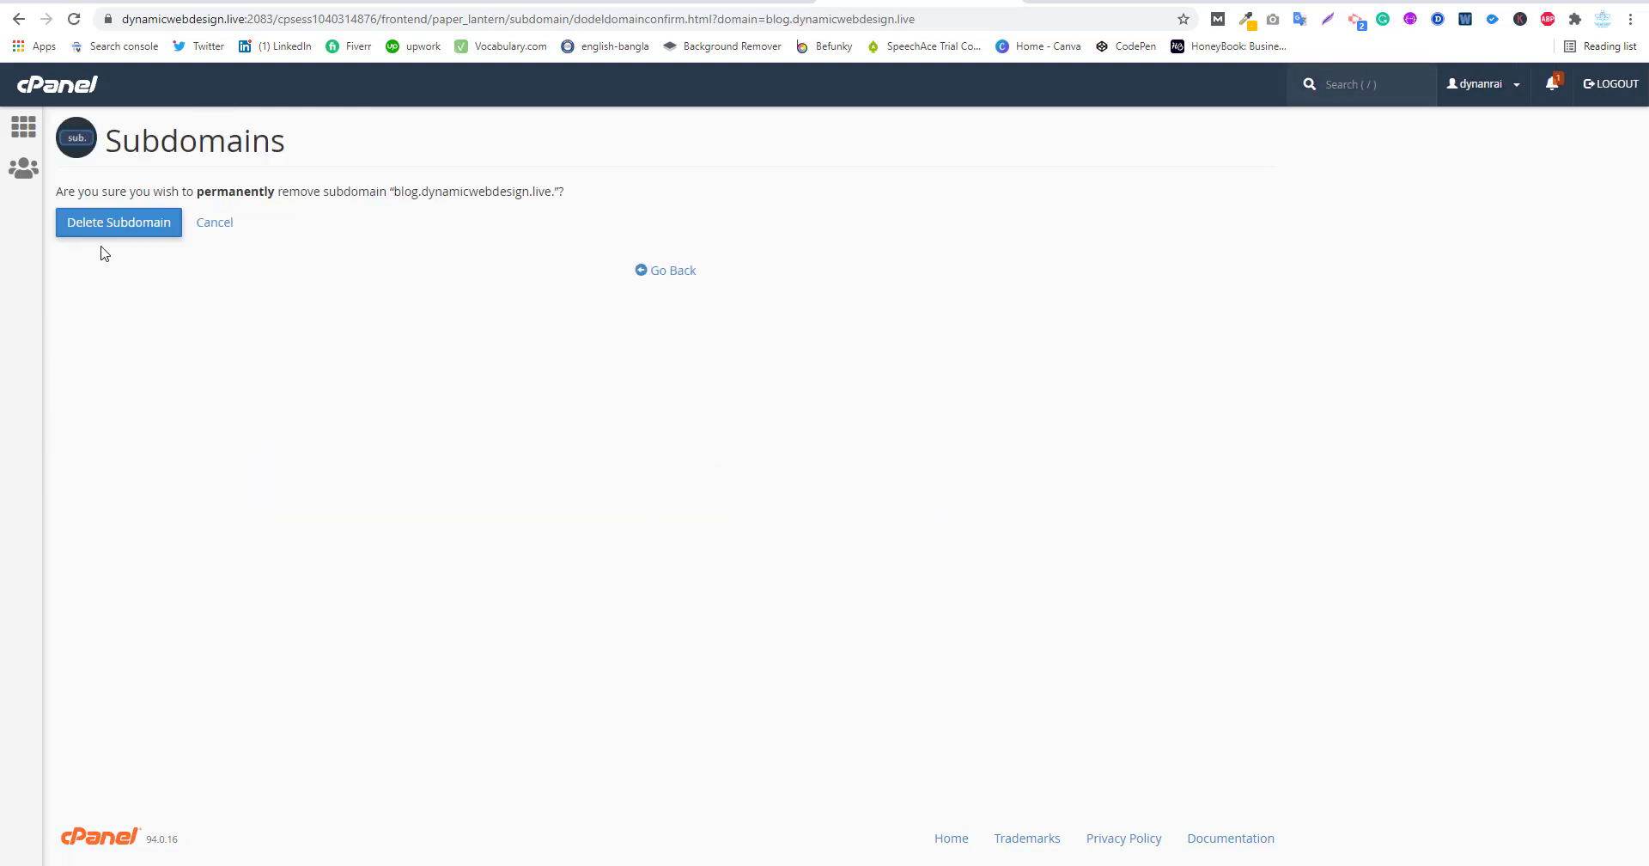
click(117, 226)
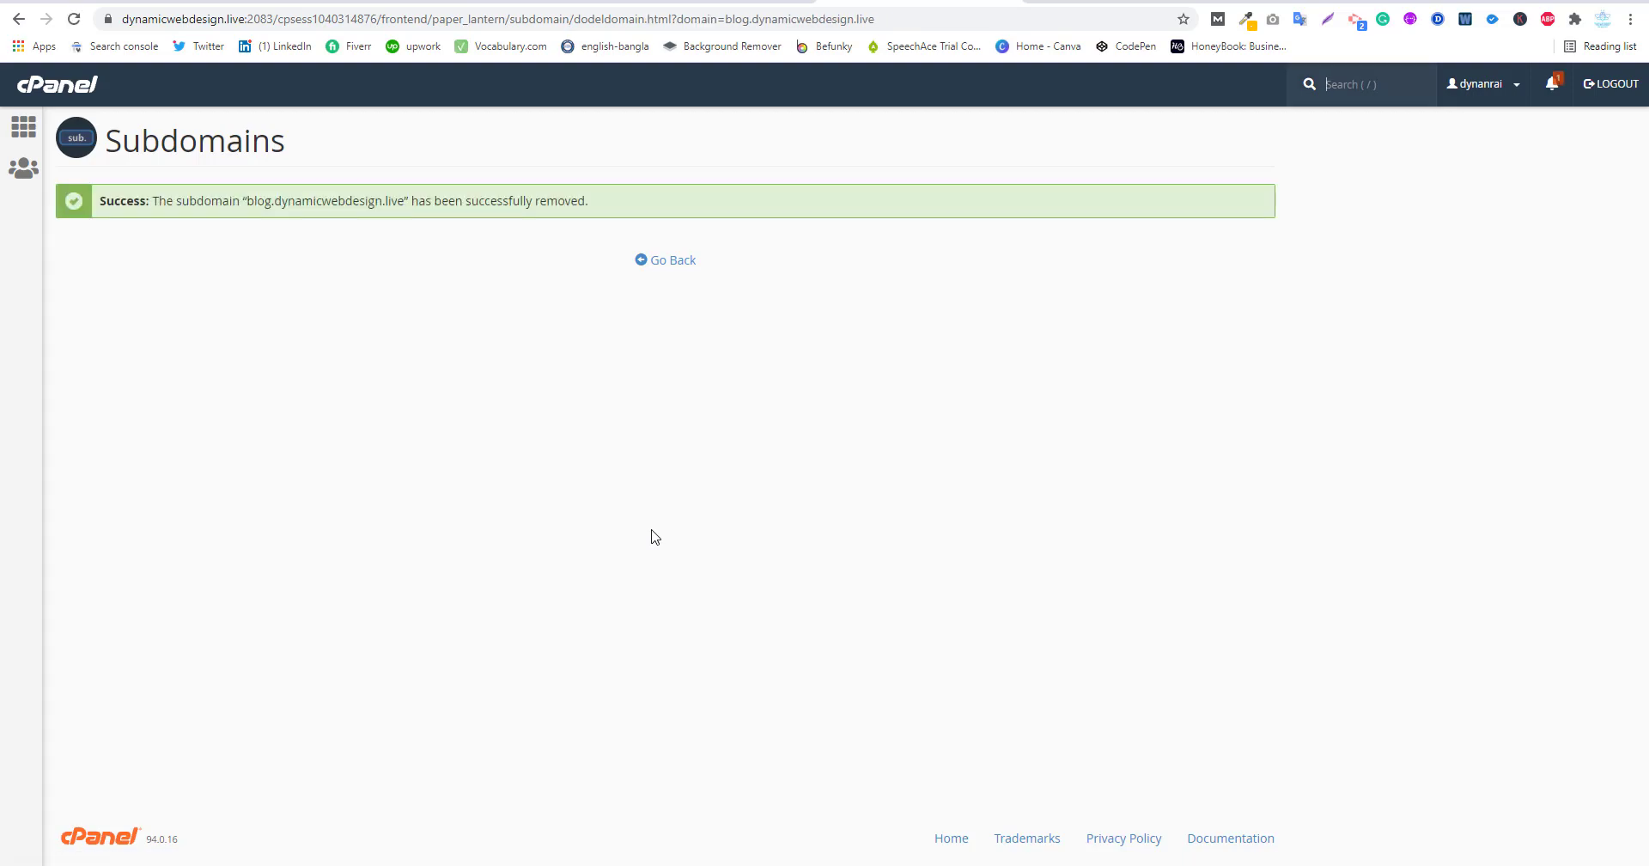
Switch to the blog.dynamicwebdesign.live site, reload it and purge all of its W3 Total Cache caches
click(1314, 1)
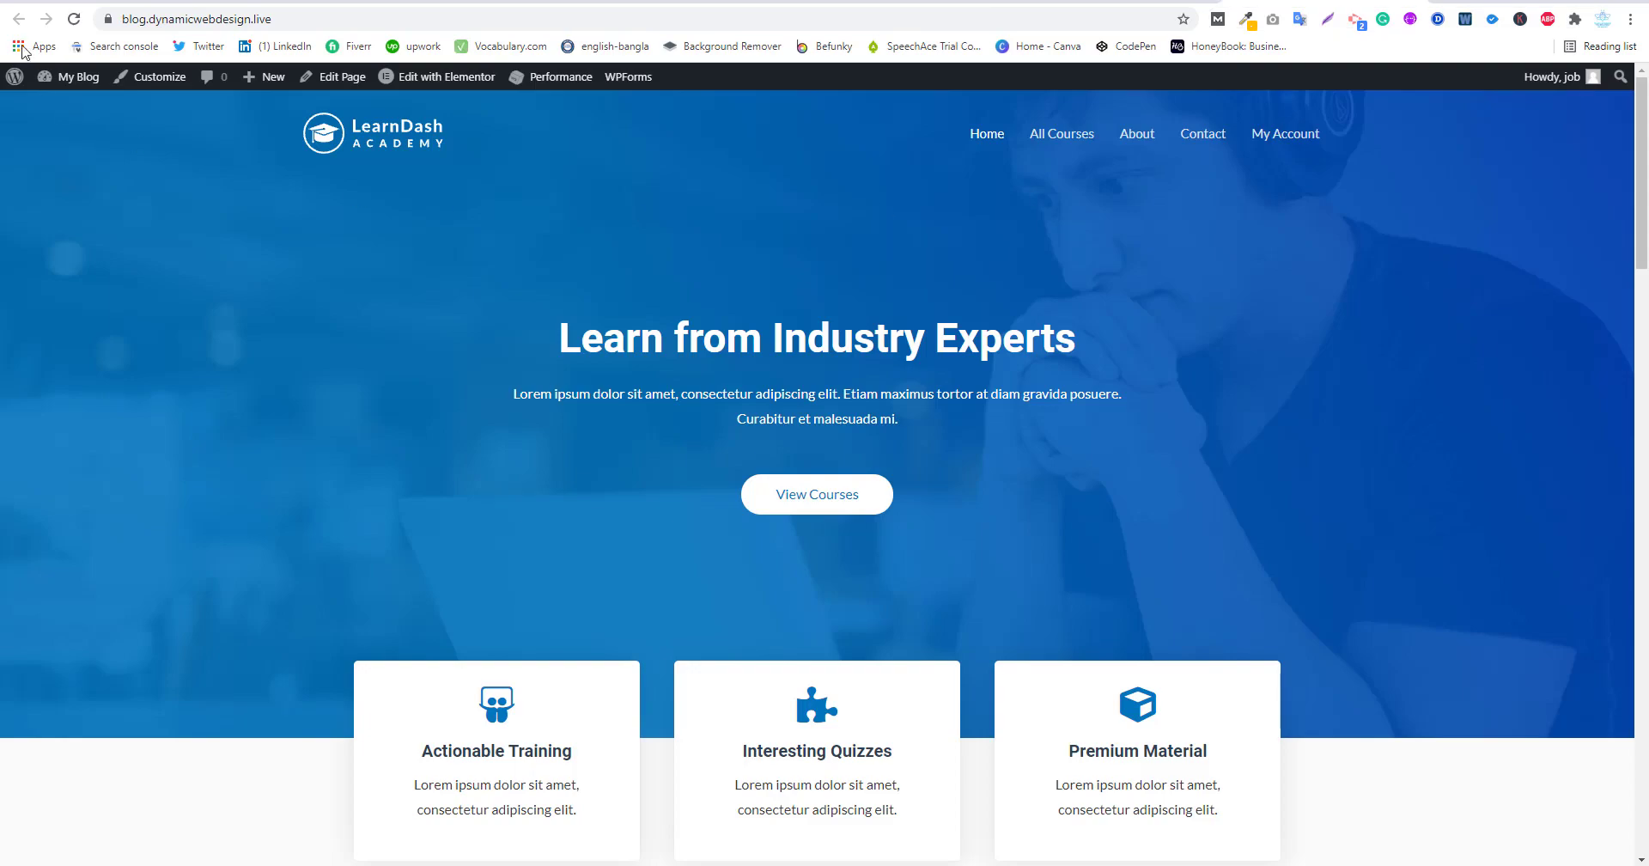
click(74, 19)
mouse_move(543, 79)
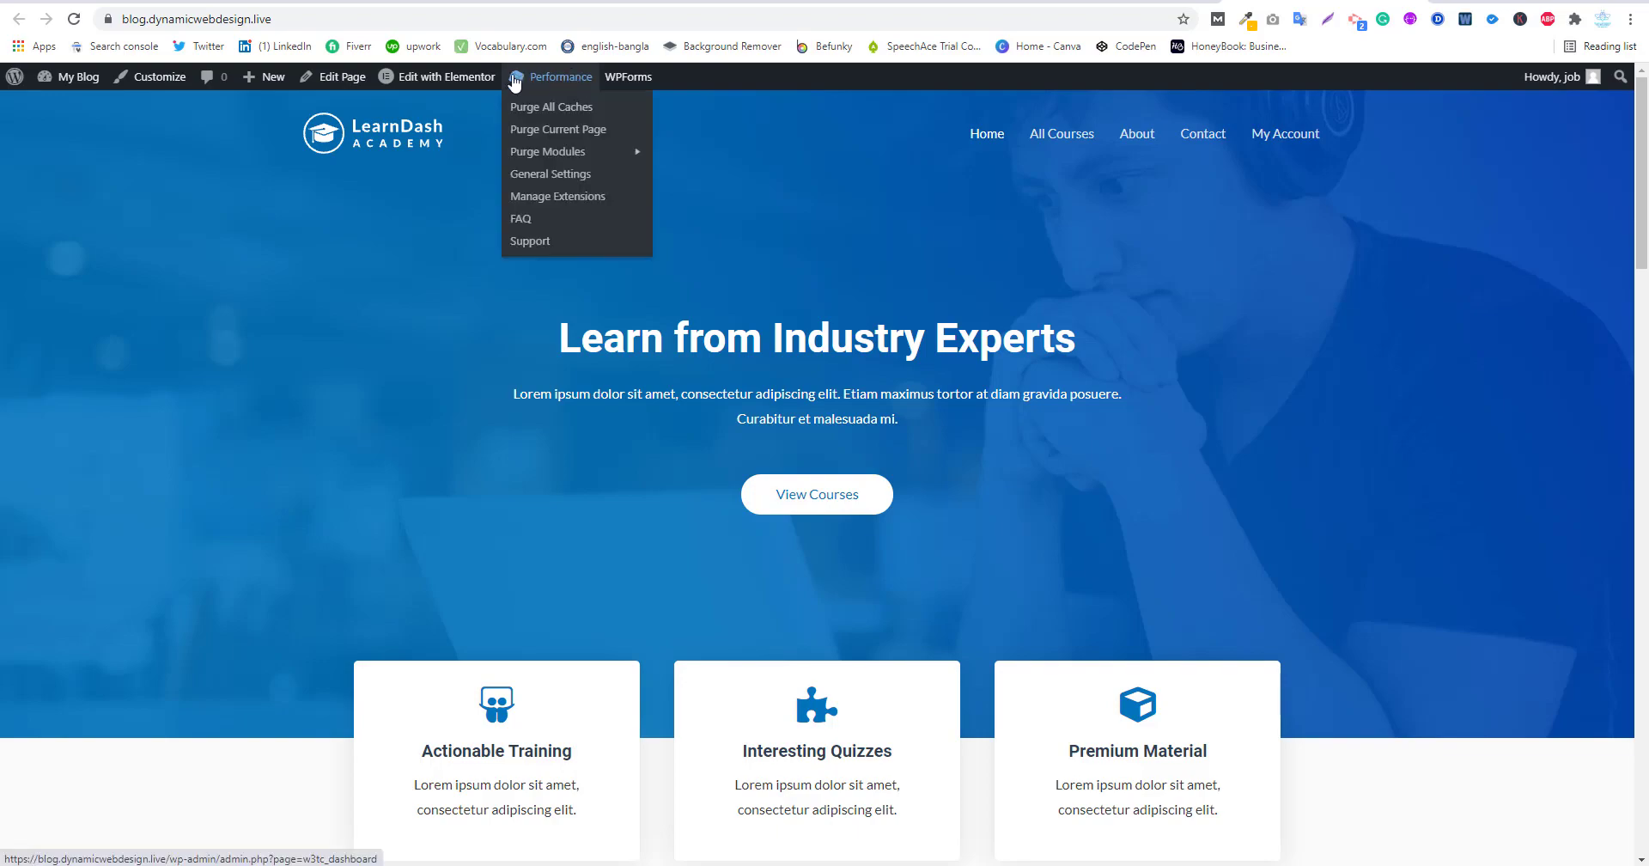
click(558, 108)
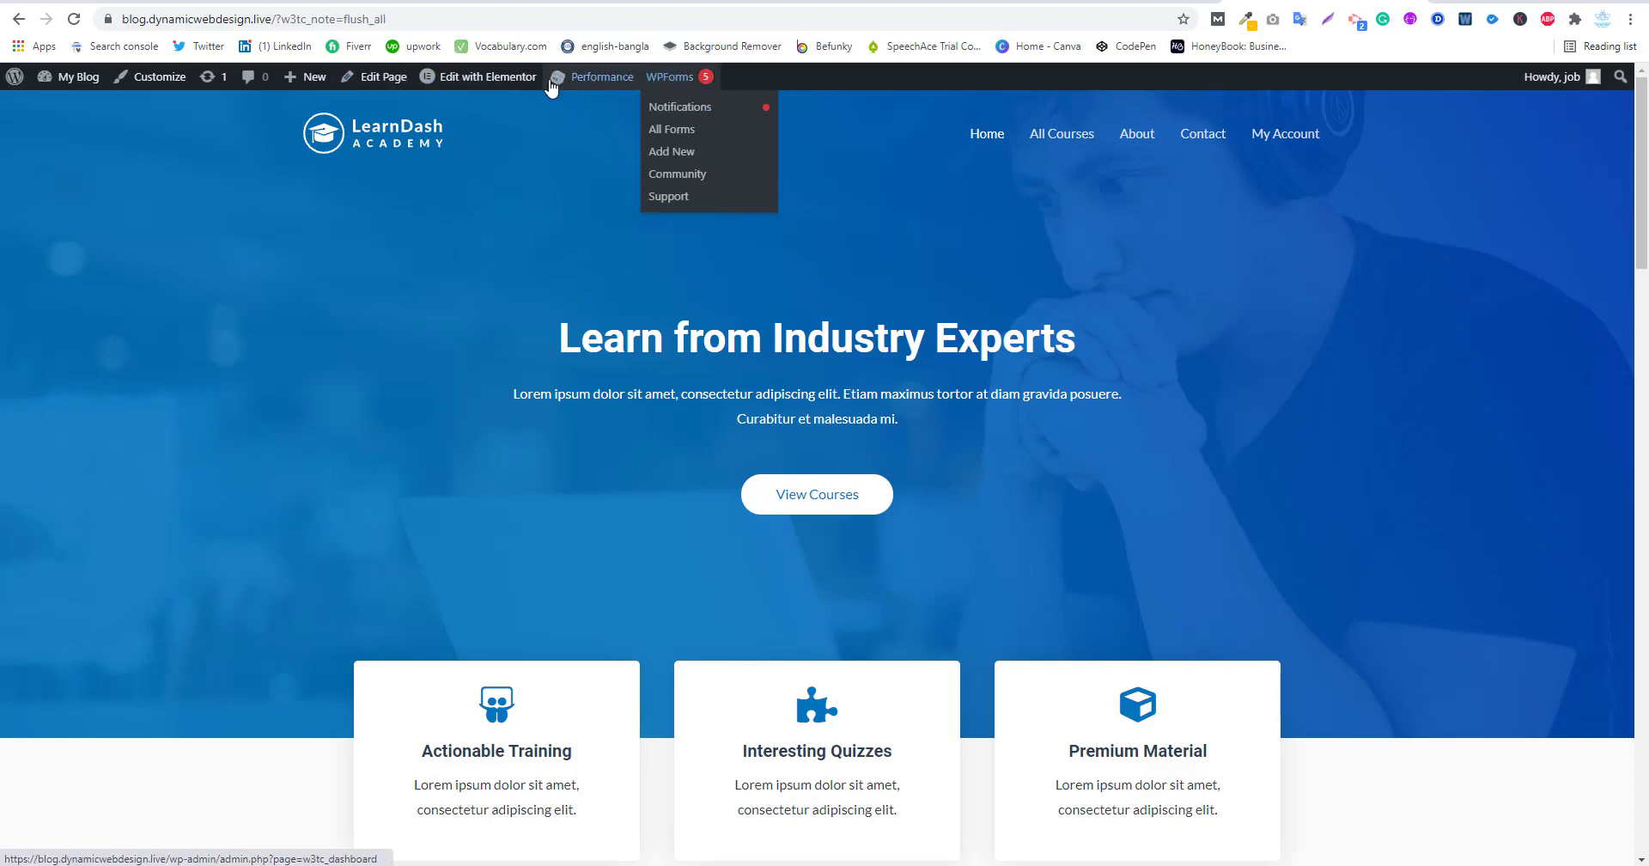
mouse_move(587, 83)
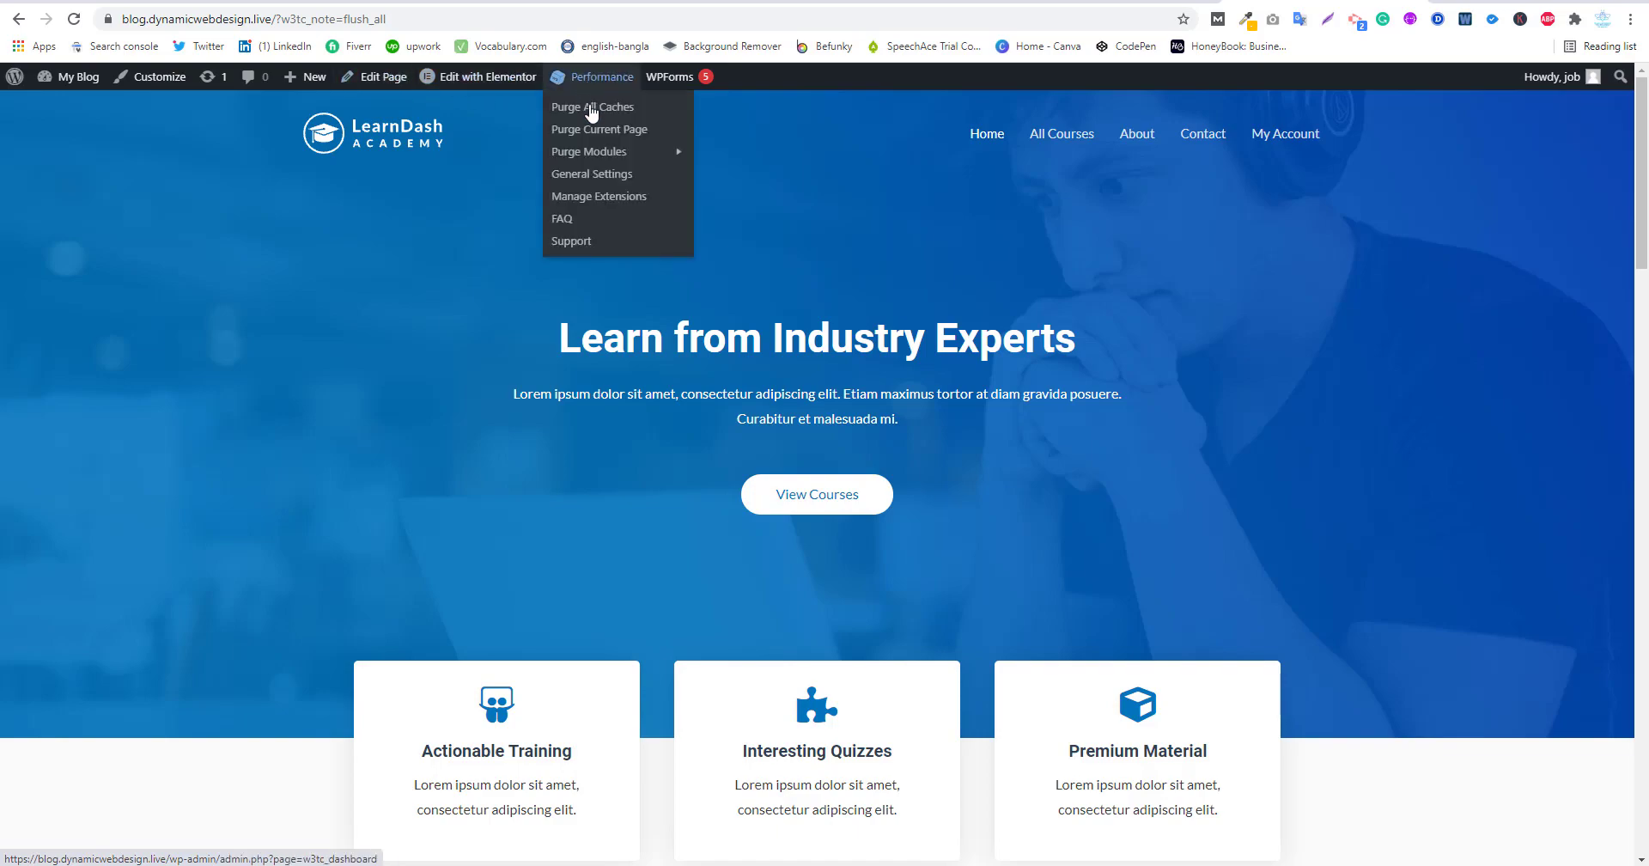
mouse_move(608, 149)
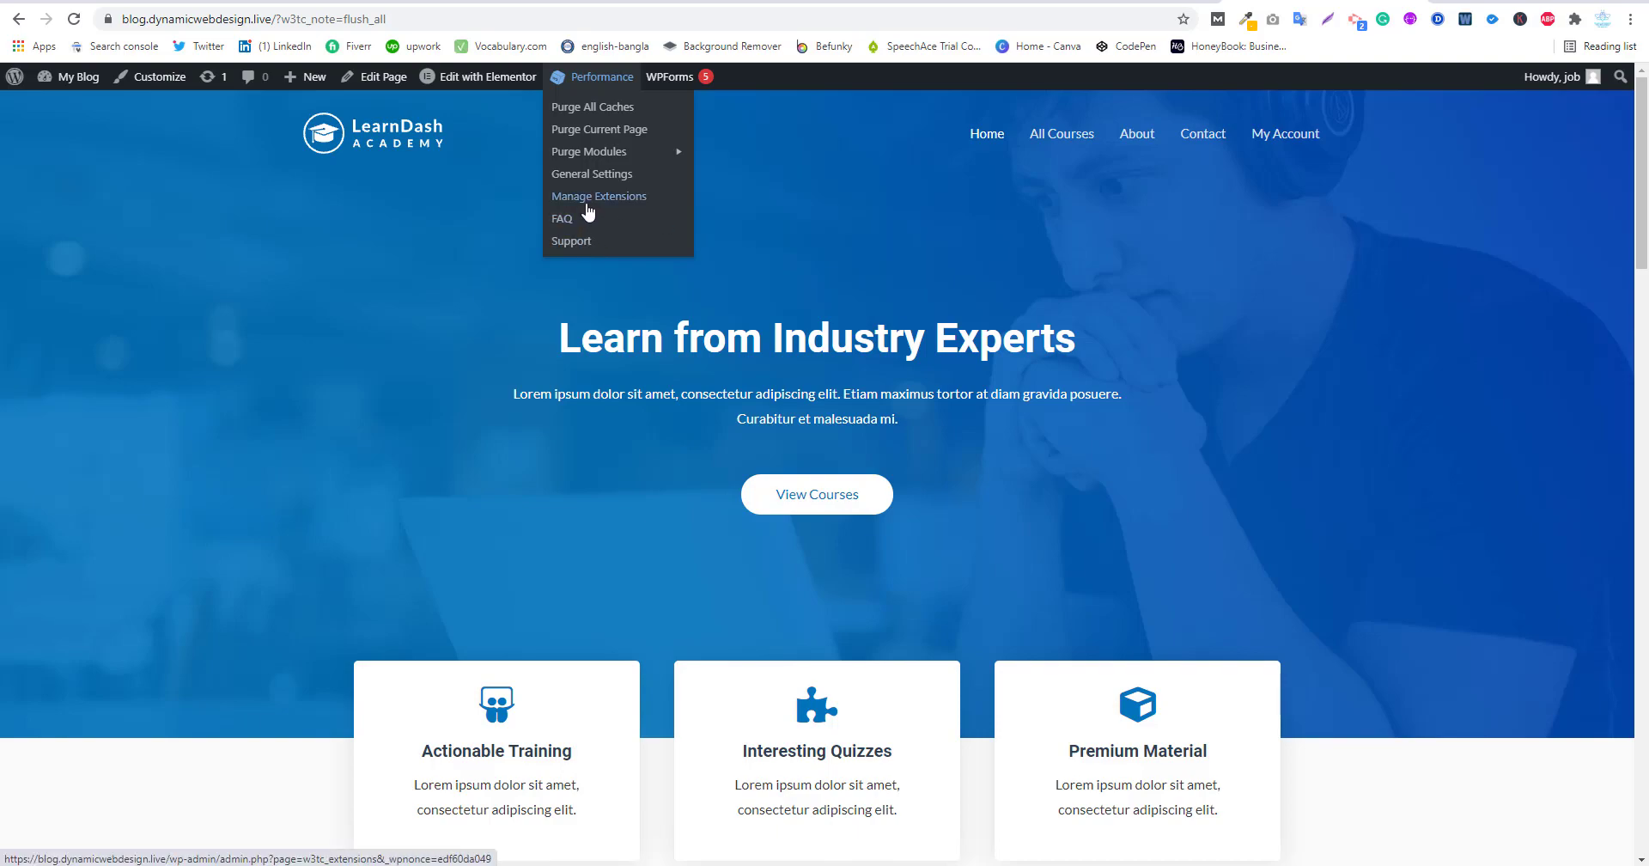
Empty the page cache from W3 Total Cache's Page Cache settings in the WordPress admin, and reload the blog's home page
click(1083, 2)
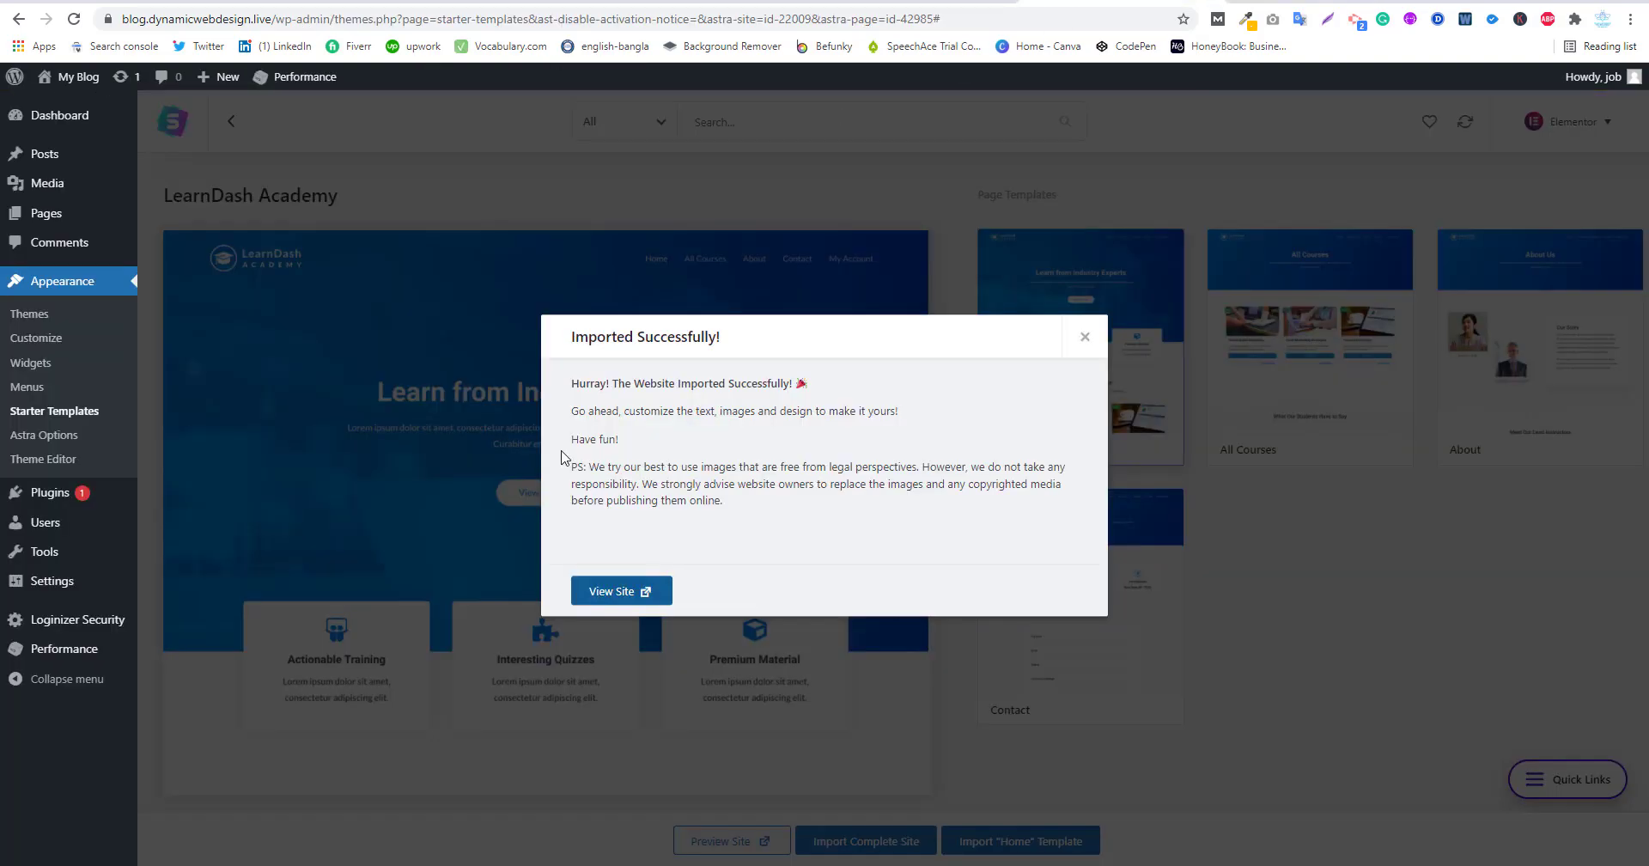
click(1085, 337)
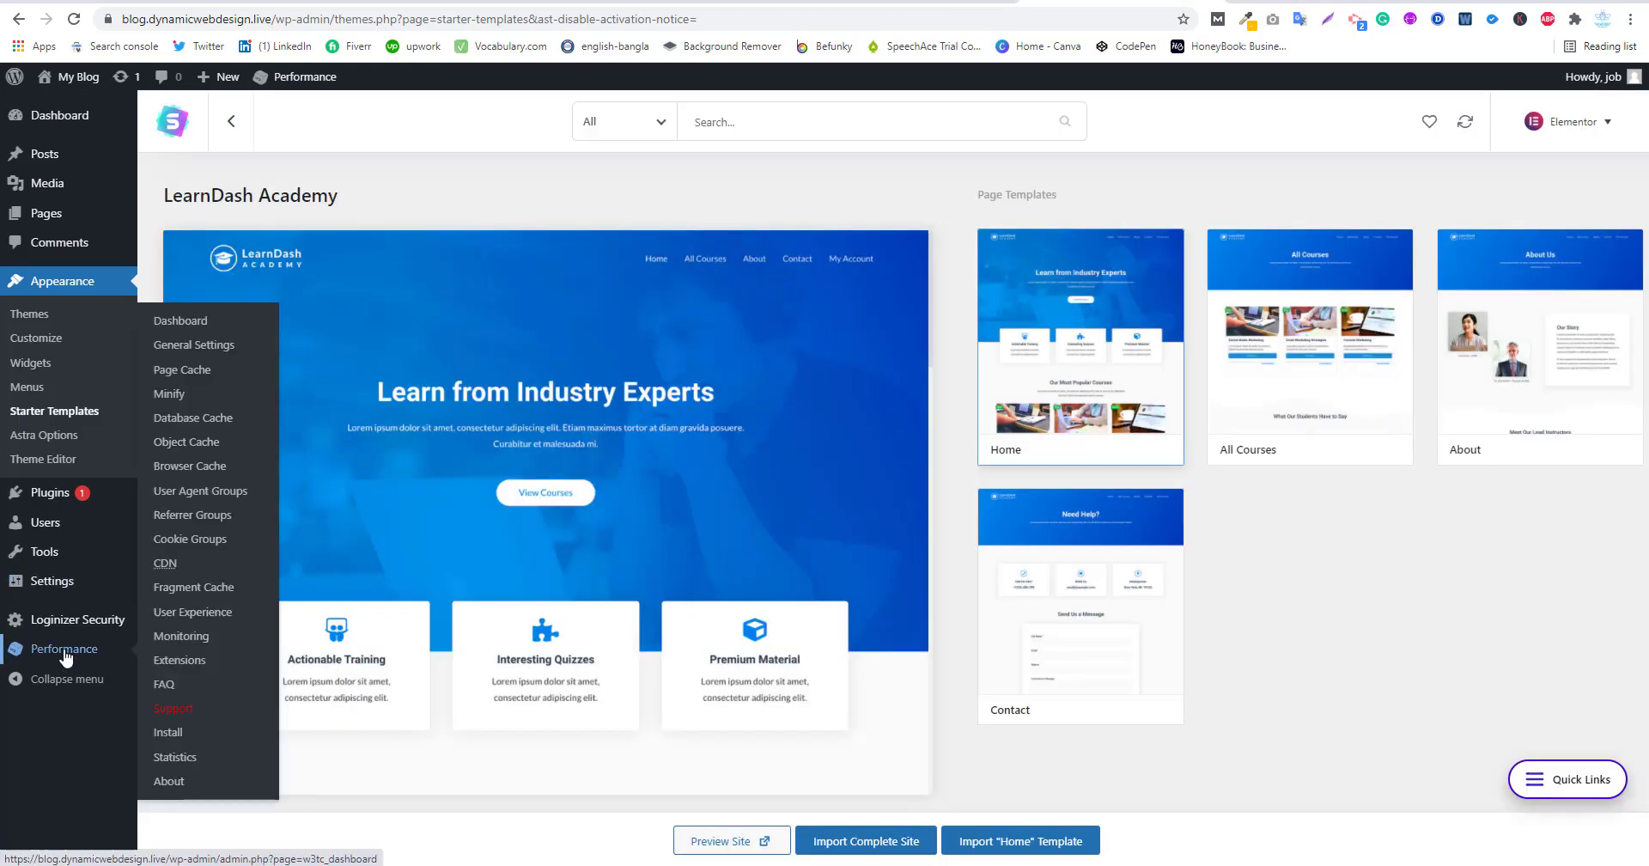
mouse_move(57, 655)
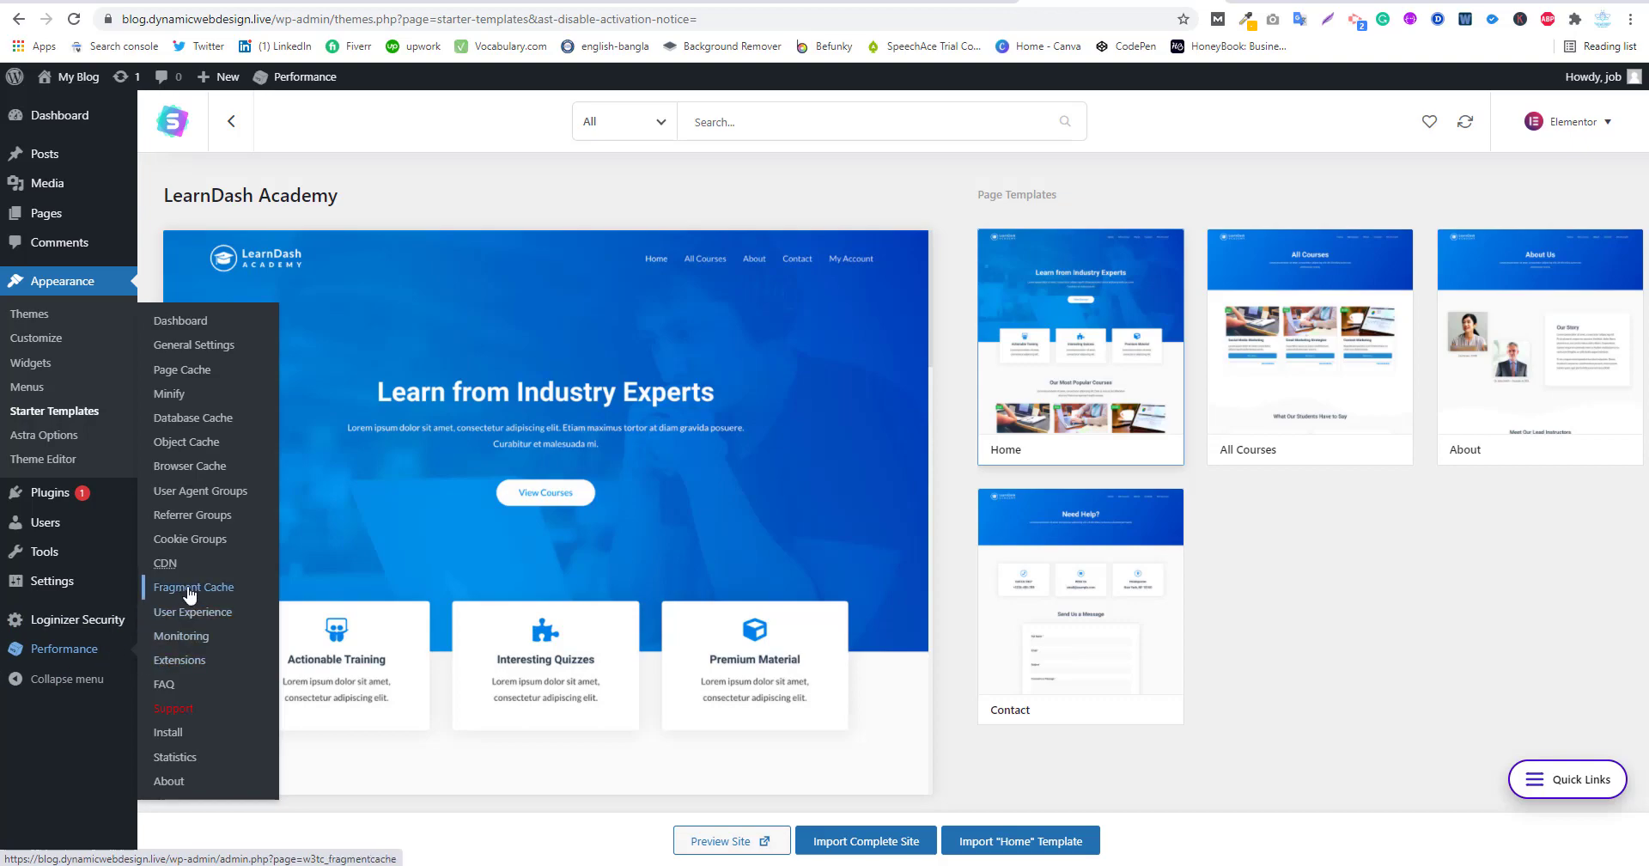
click(180, 371)
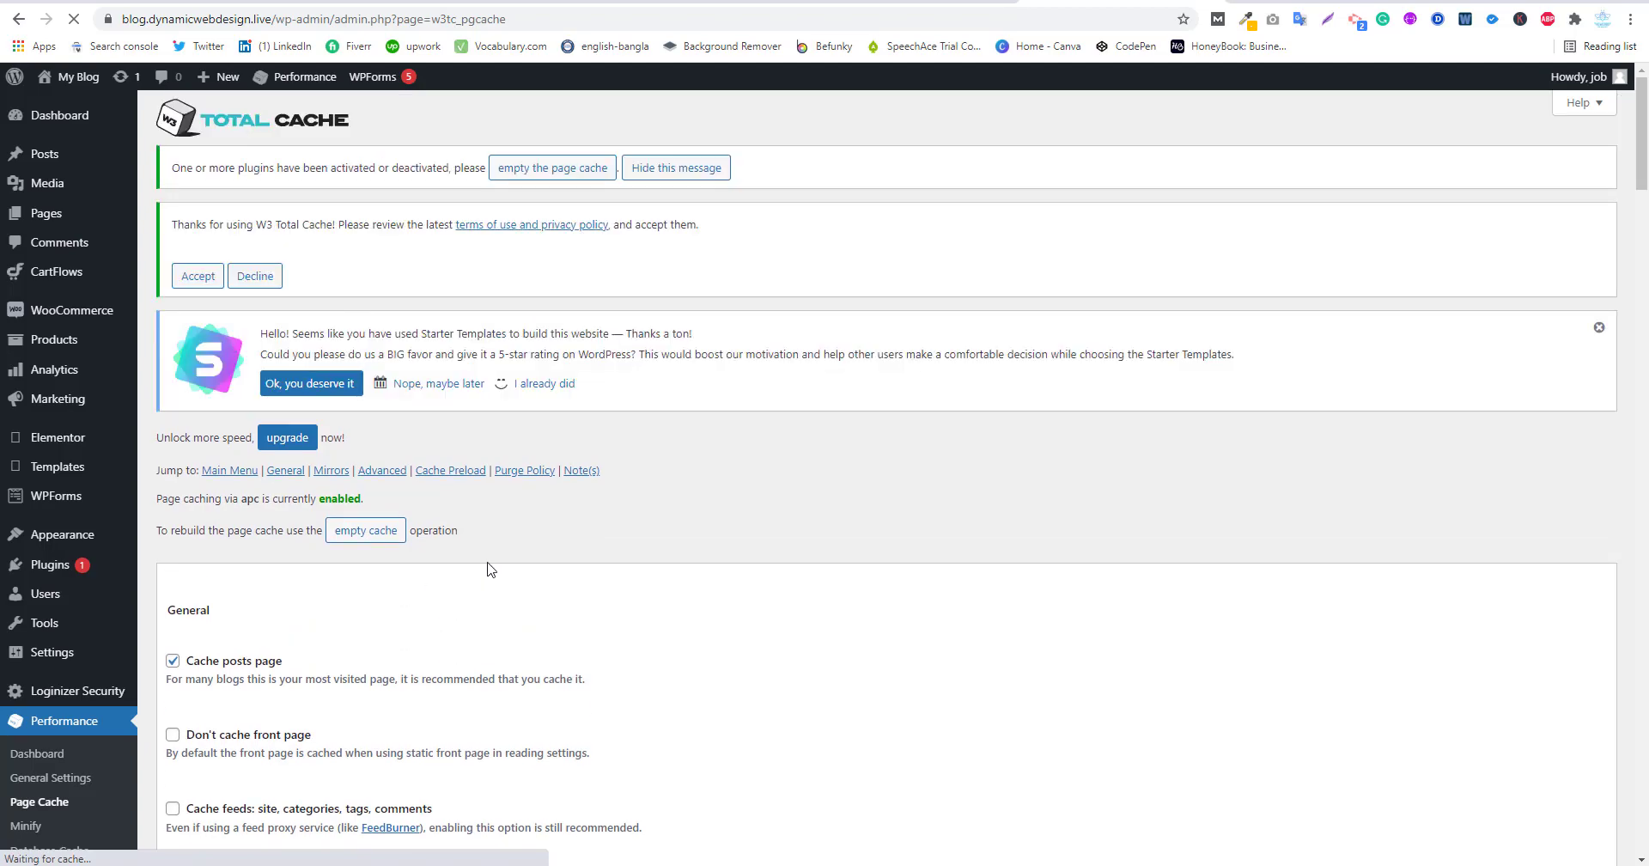
scroll(490, 569, down, 2)
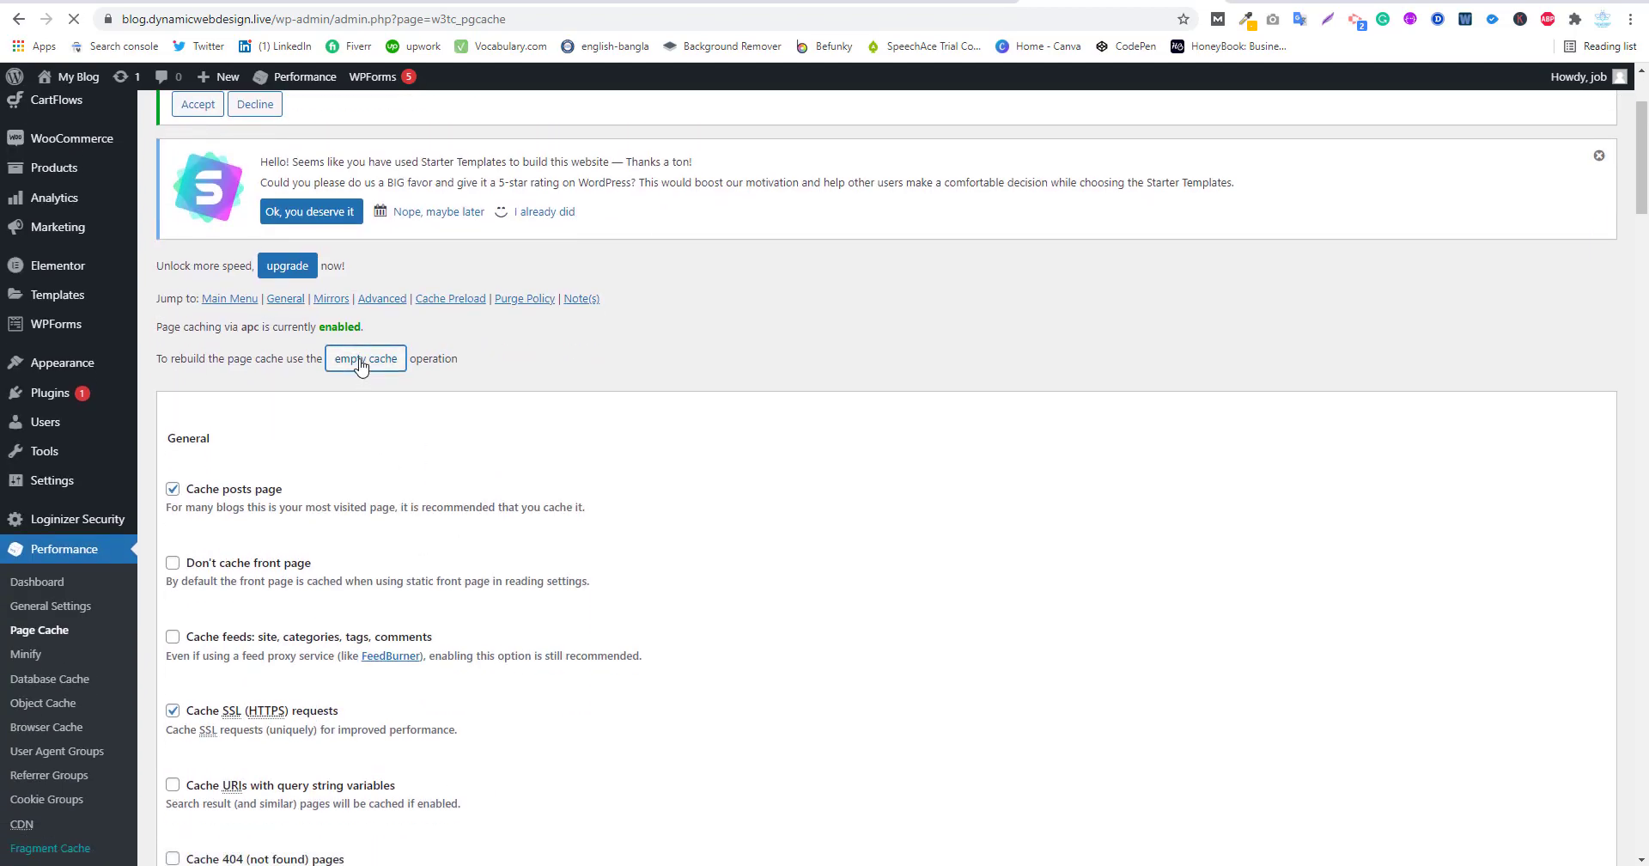
click(360, 360)
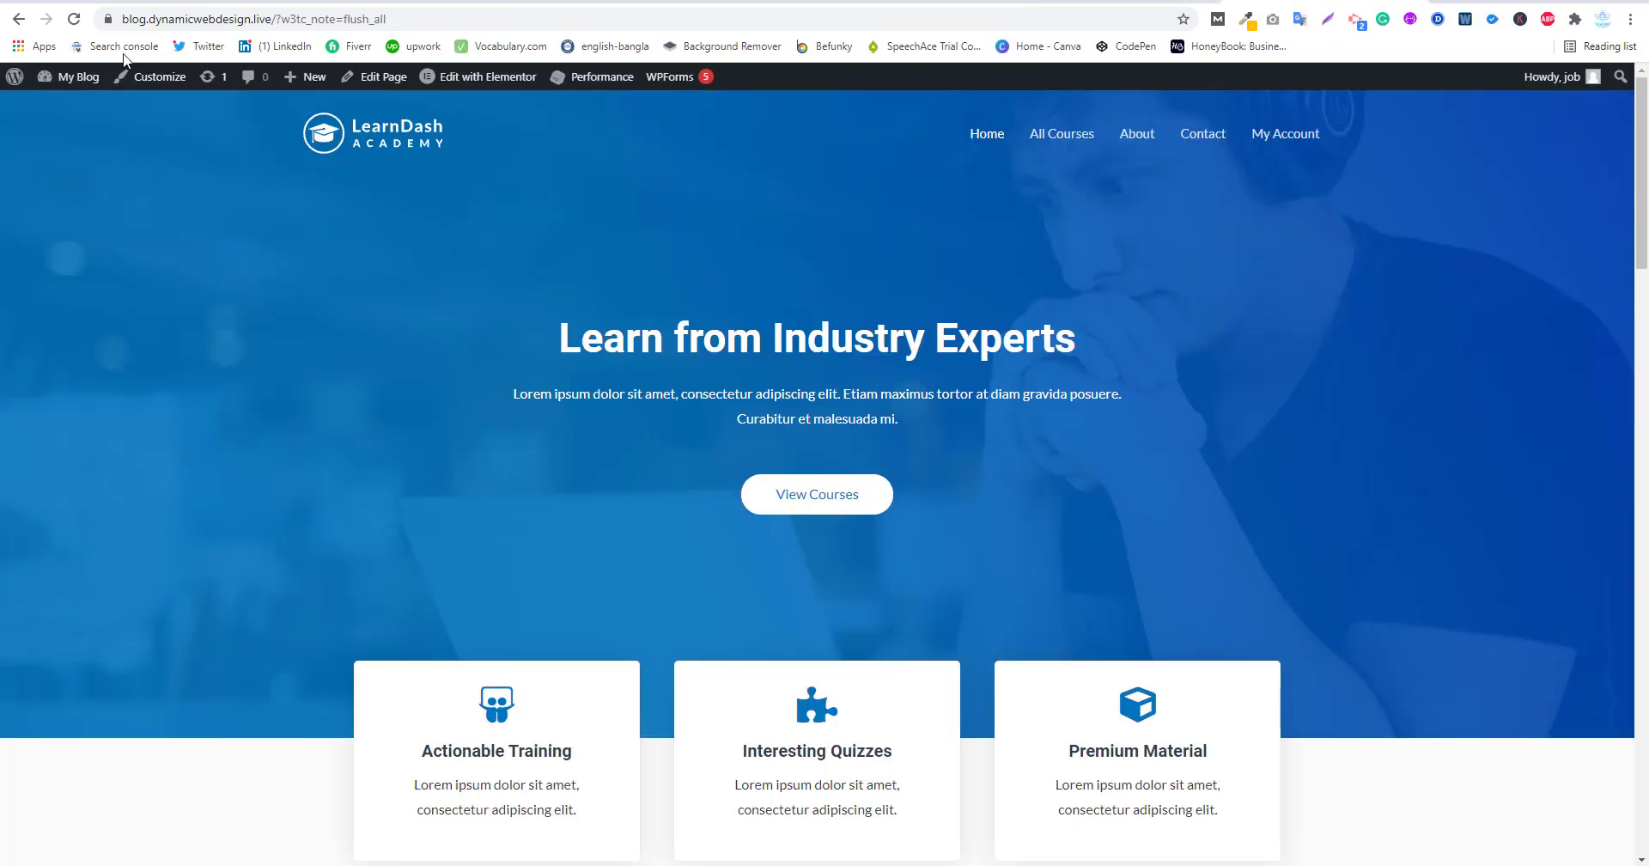
click(74, 18)
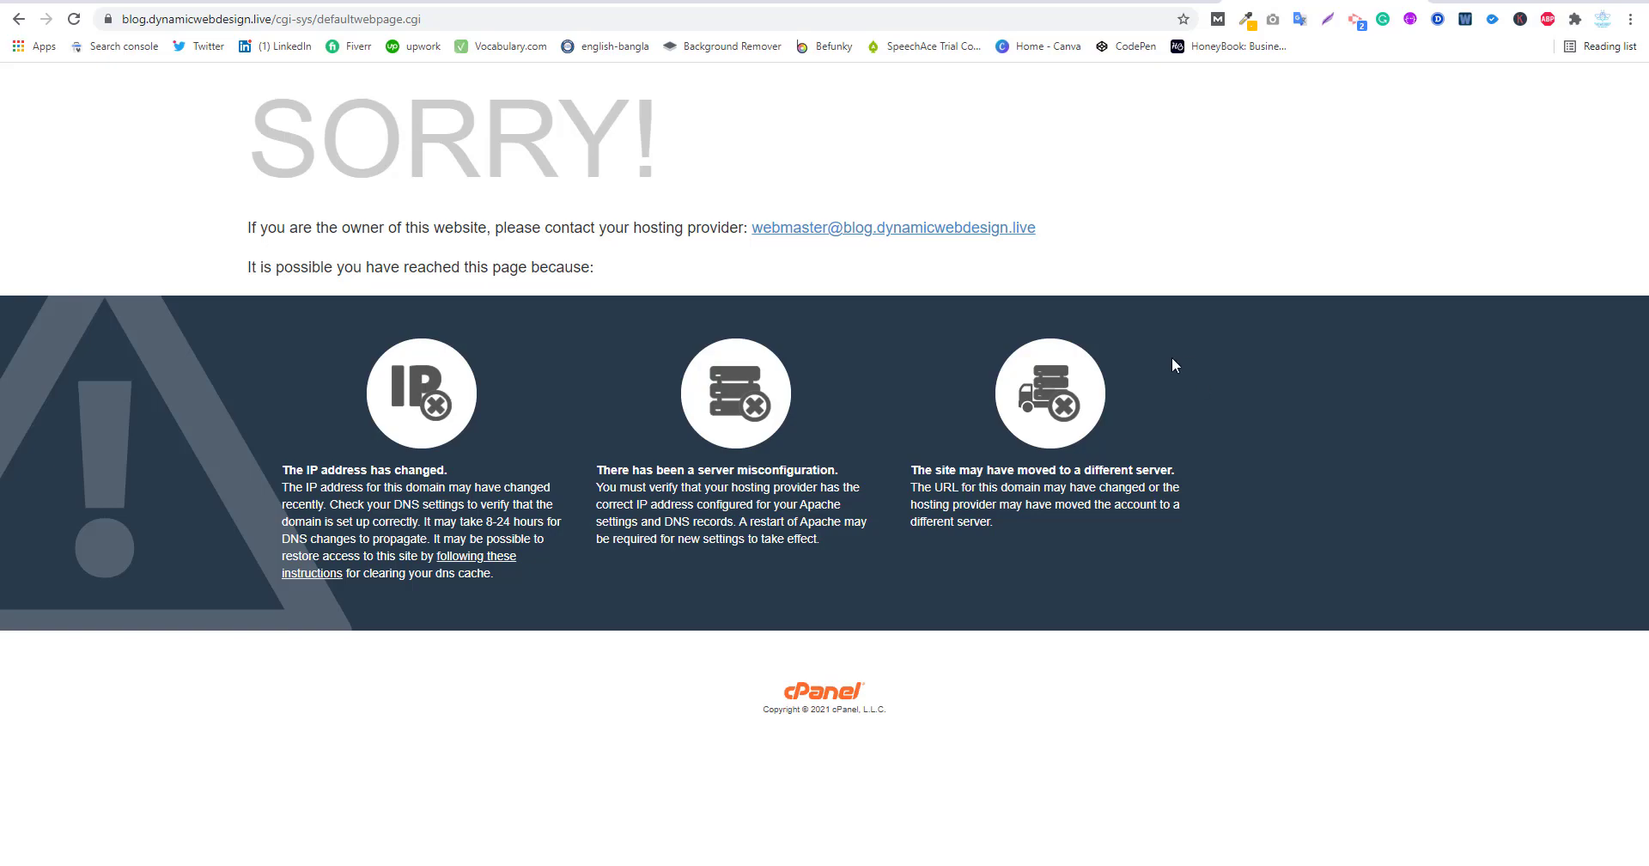
Return to cPanel's main page and open WordPress Manager by Softaculous
click(897, 3)
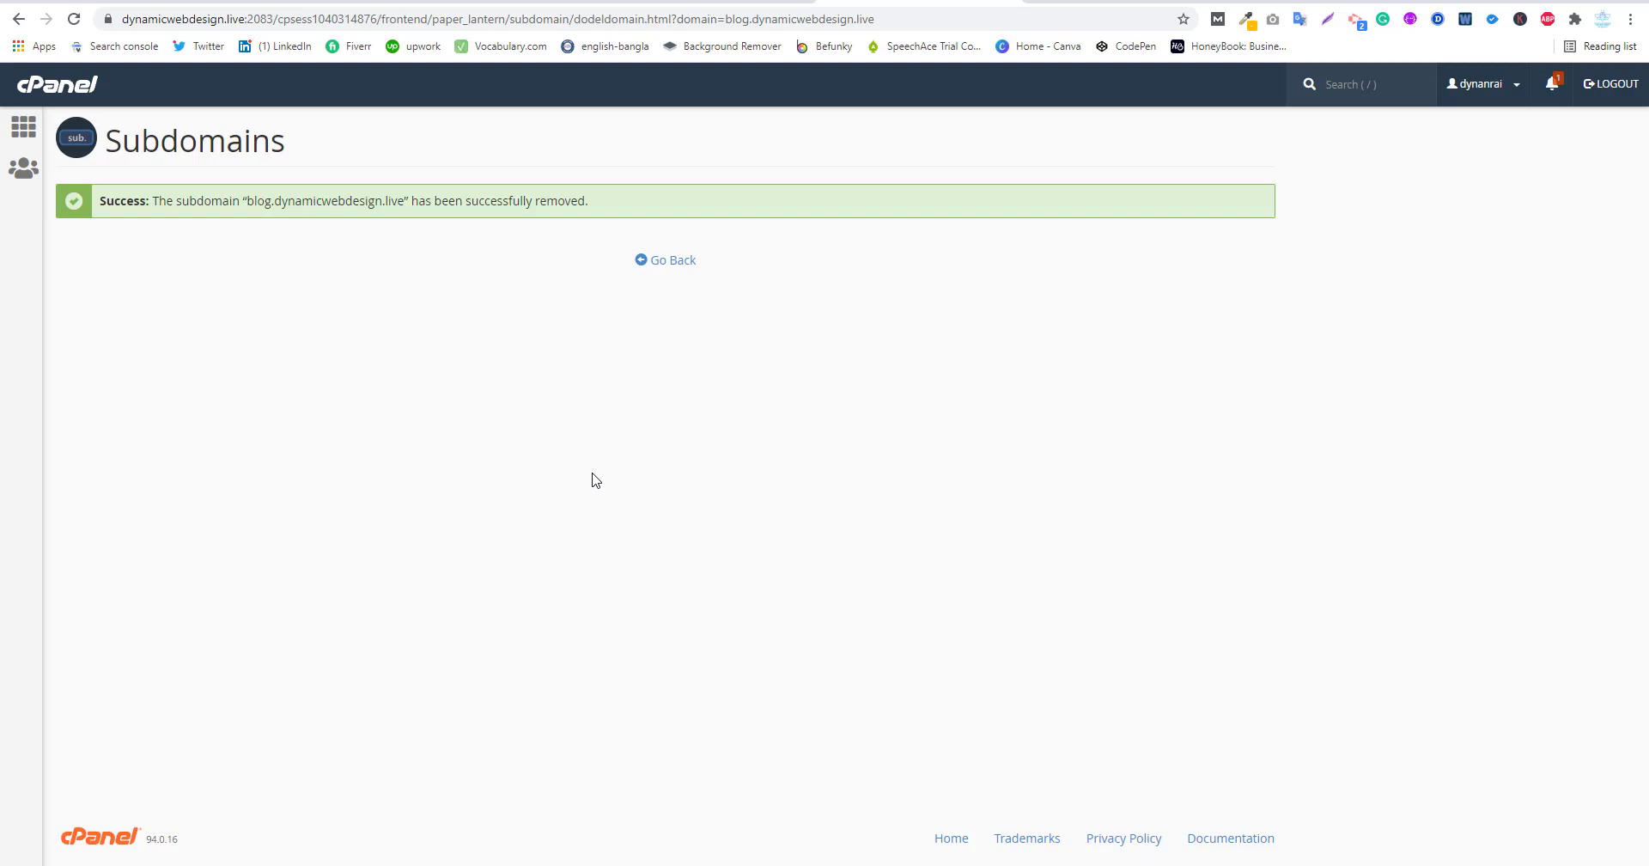
click(25, 132)
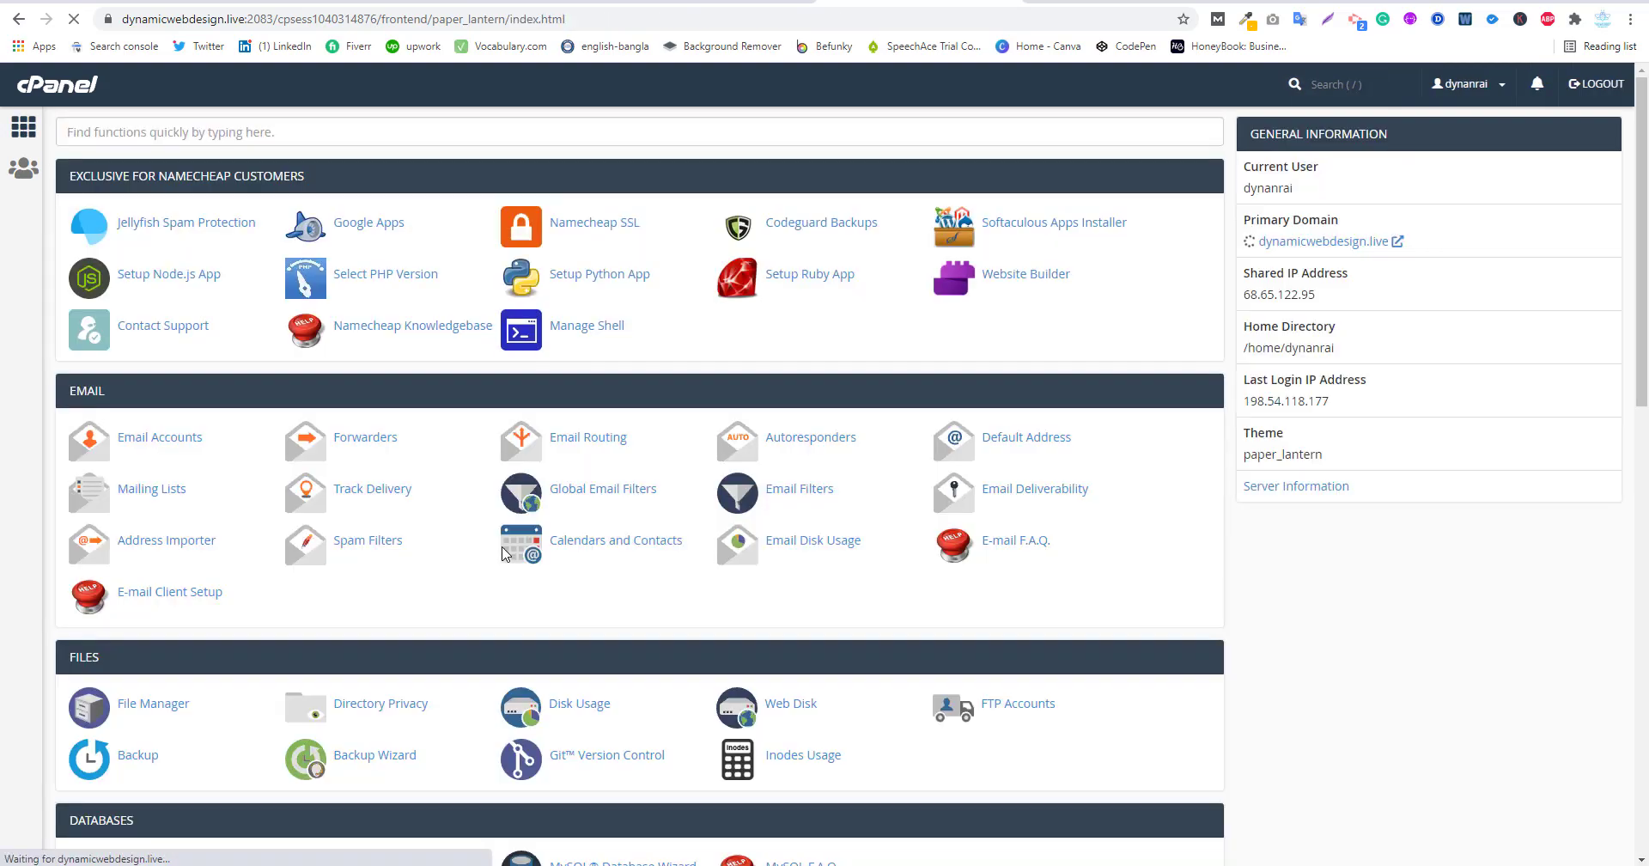
scroll(466, 596, down, 2)
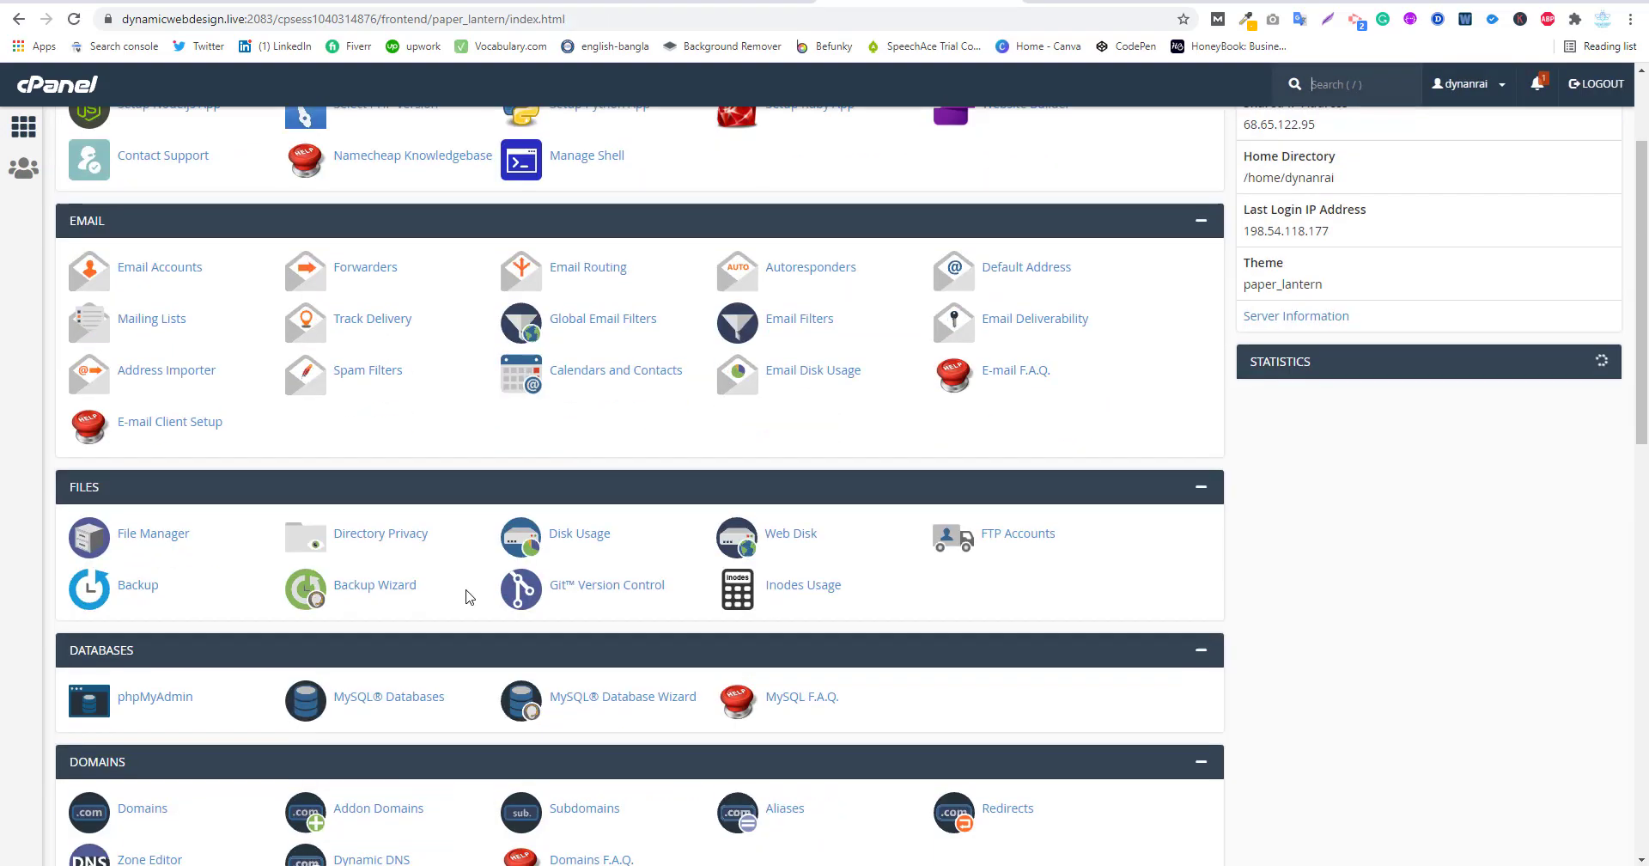
scroll(465, 596, down, 1)
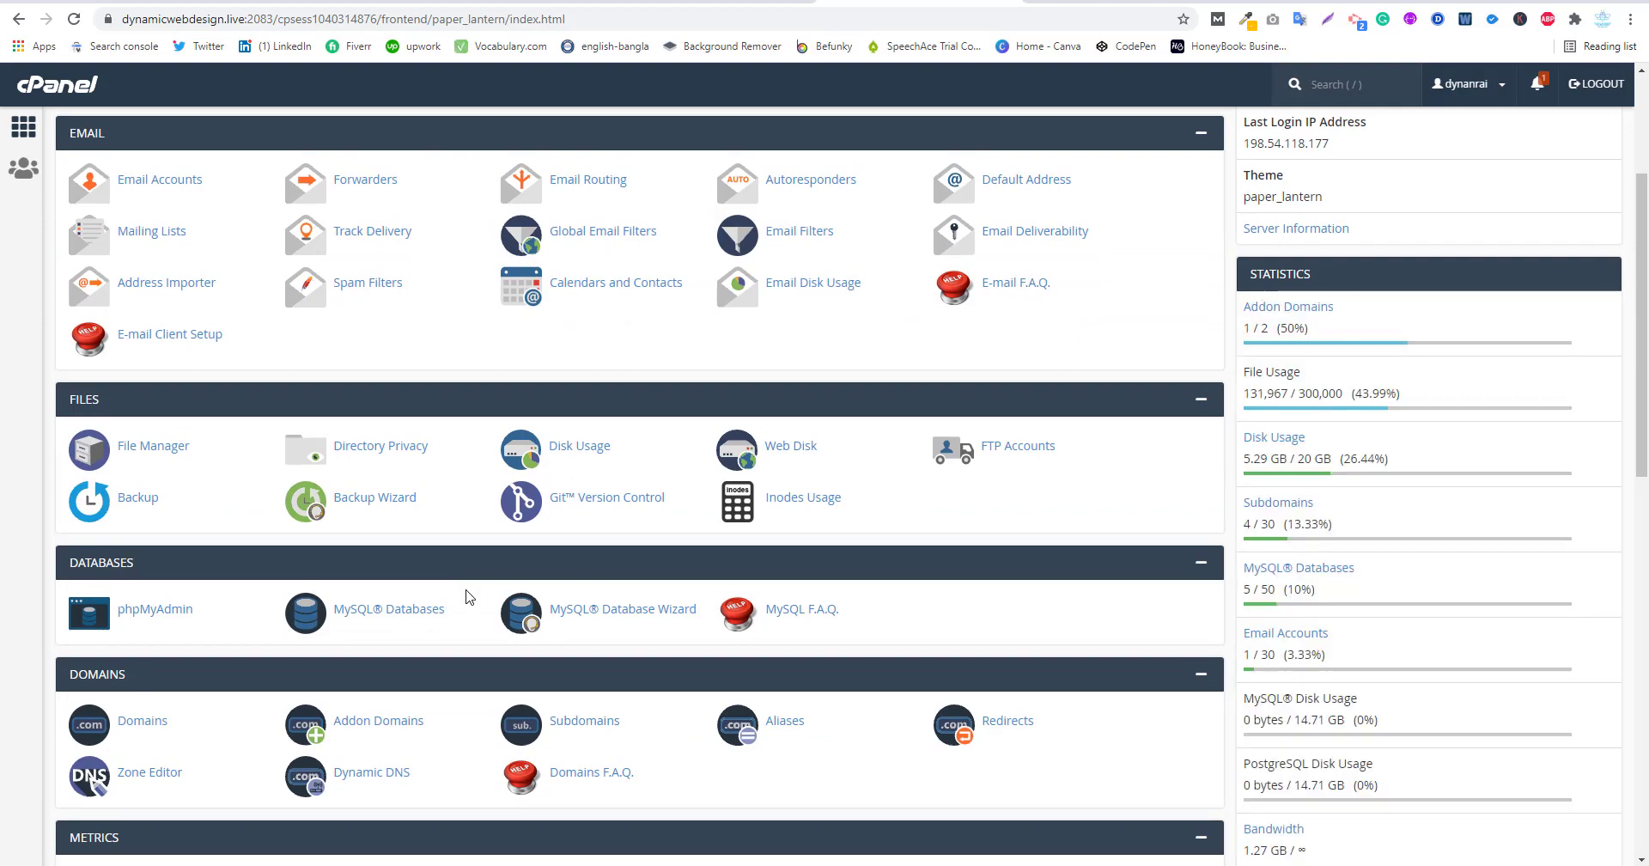
scroll(466, 596, down, 3)
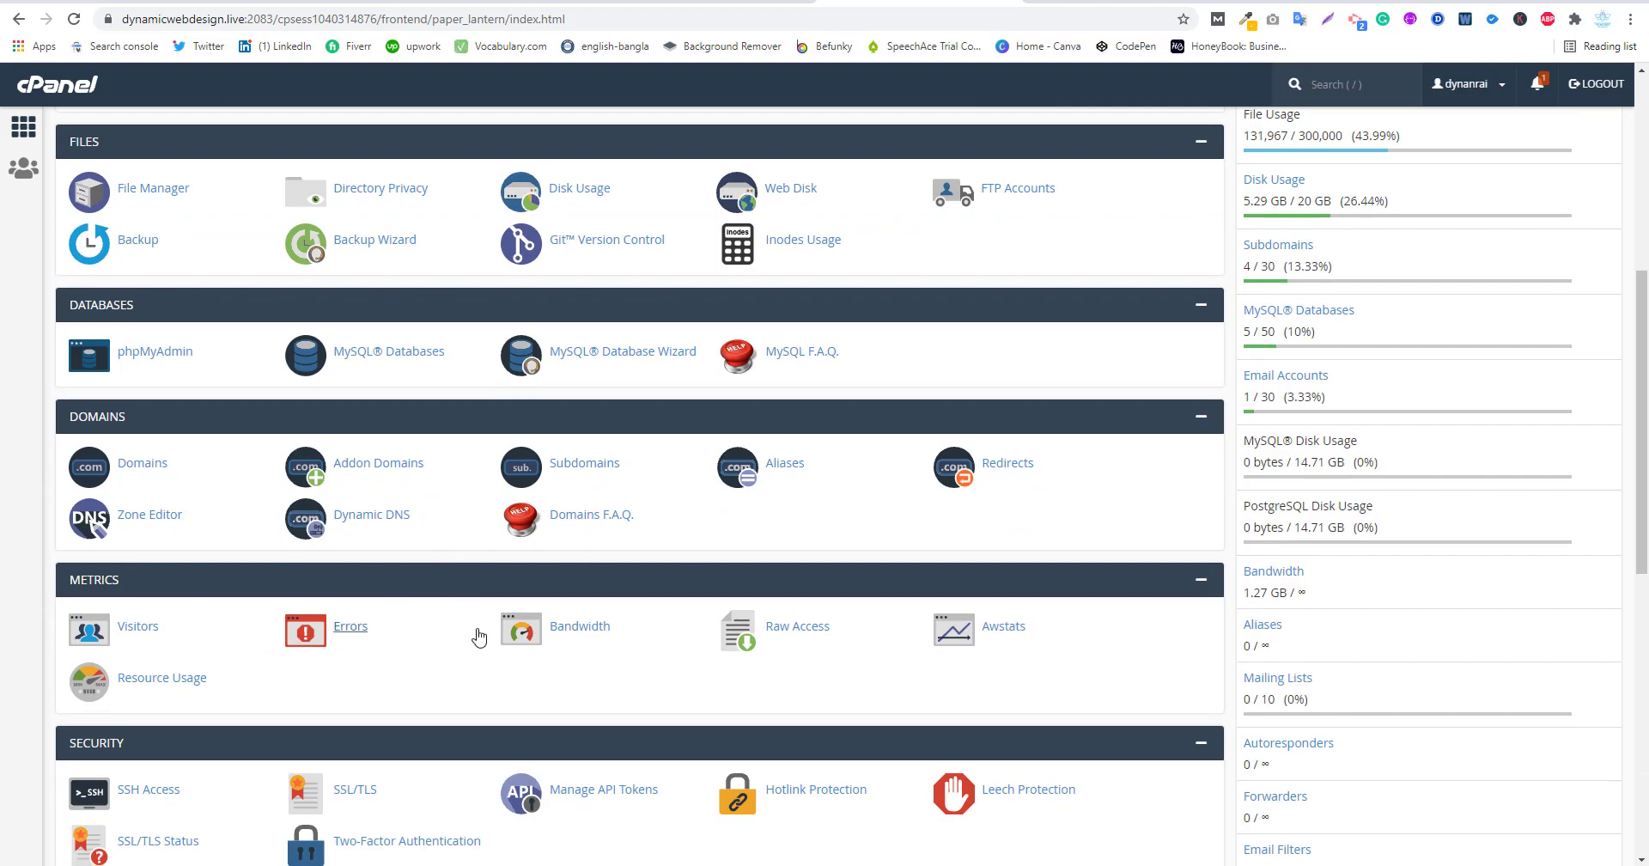
scroll(437, 634, down, 2)
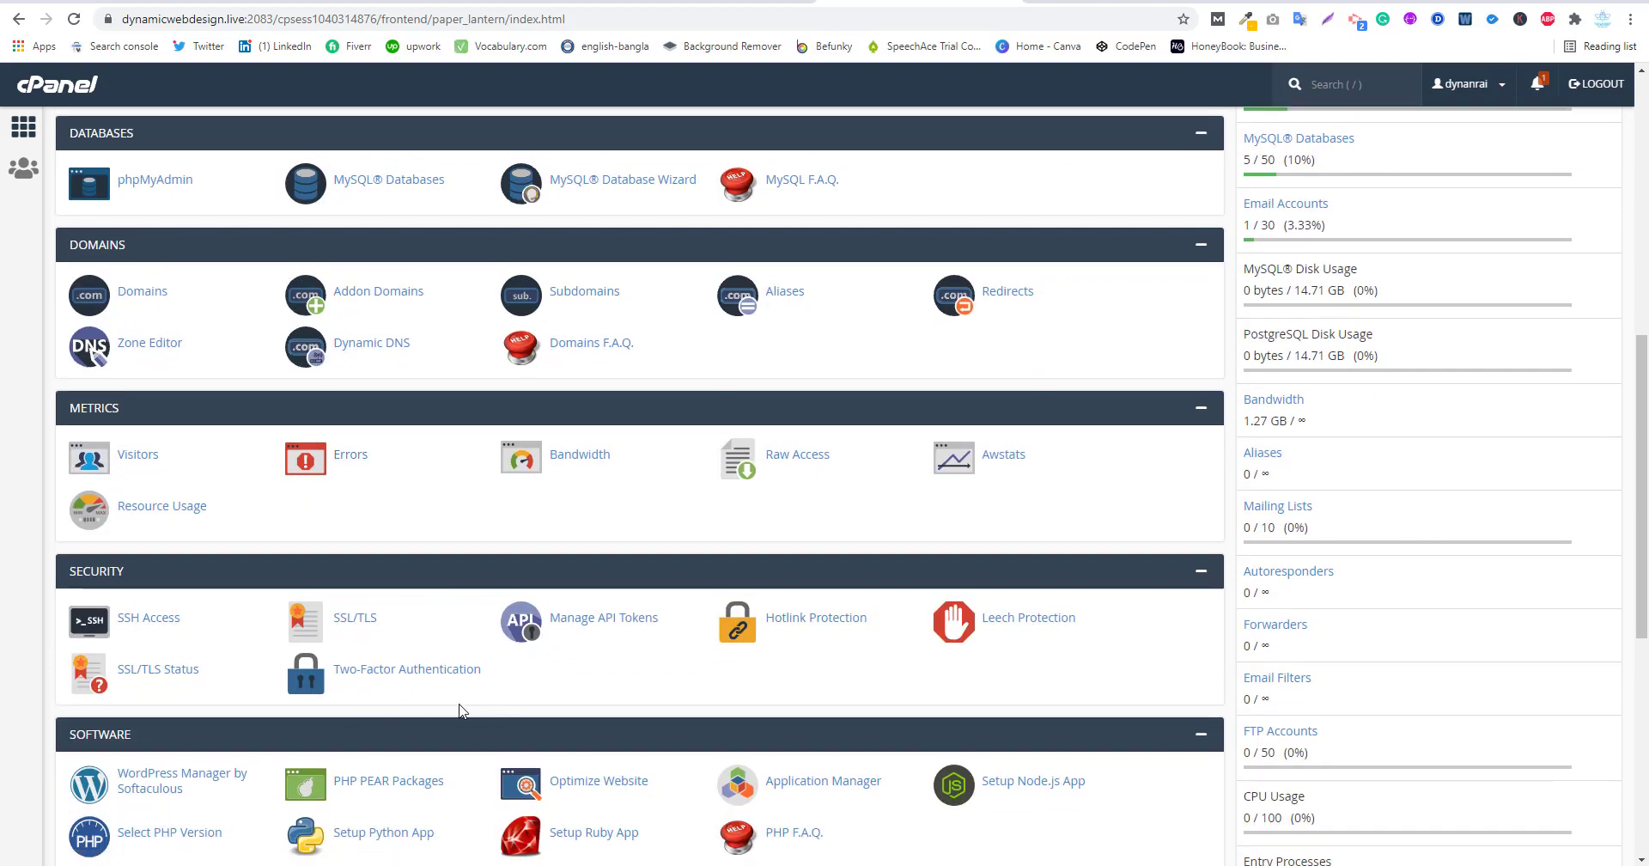
scroll(468, 717, down, 2)
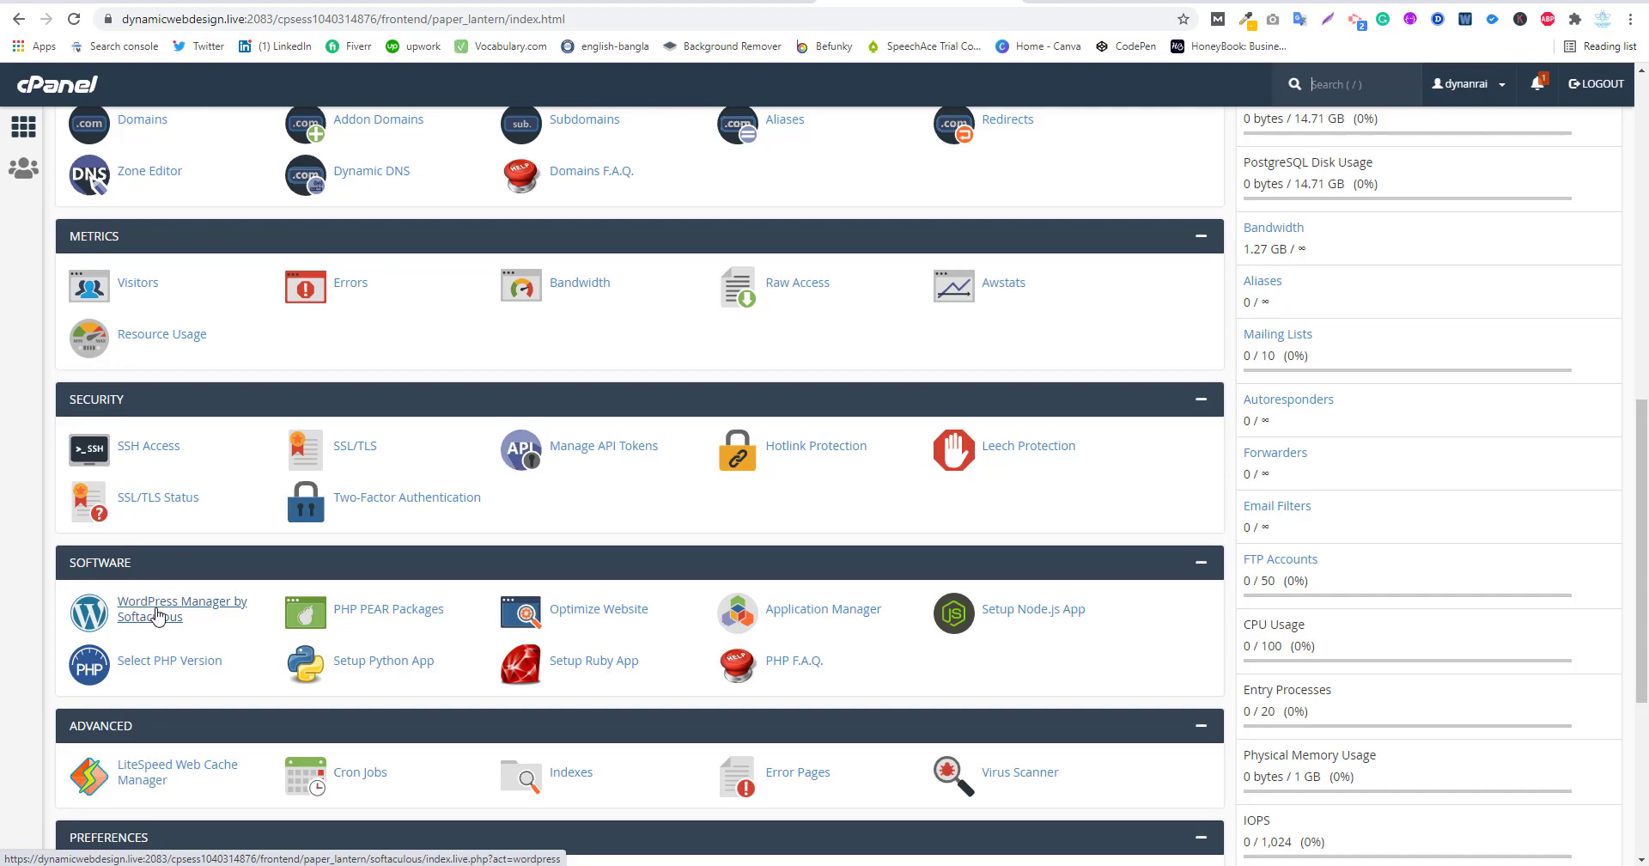
click(157, 612)
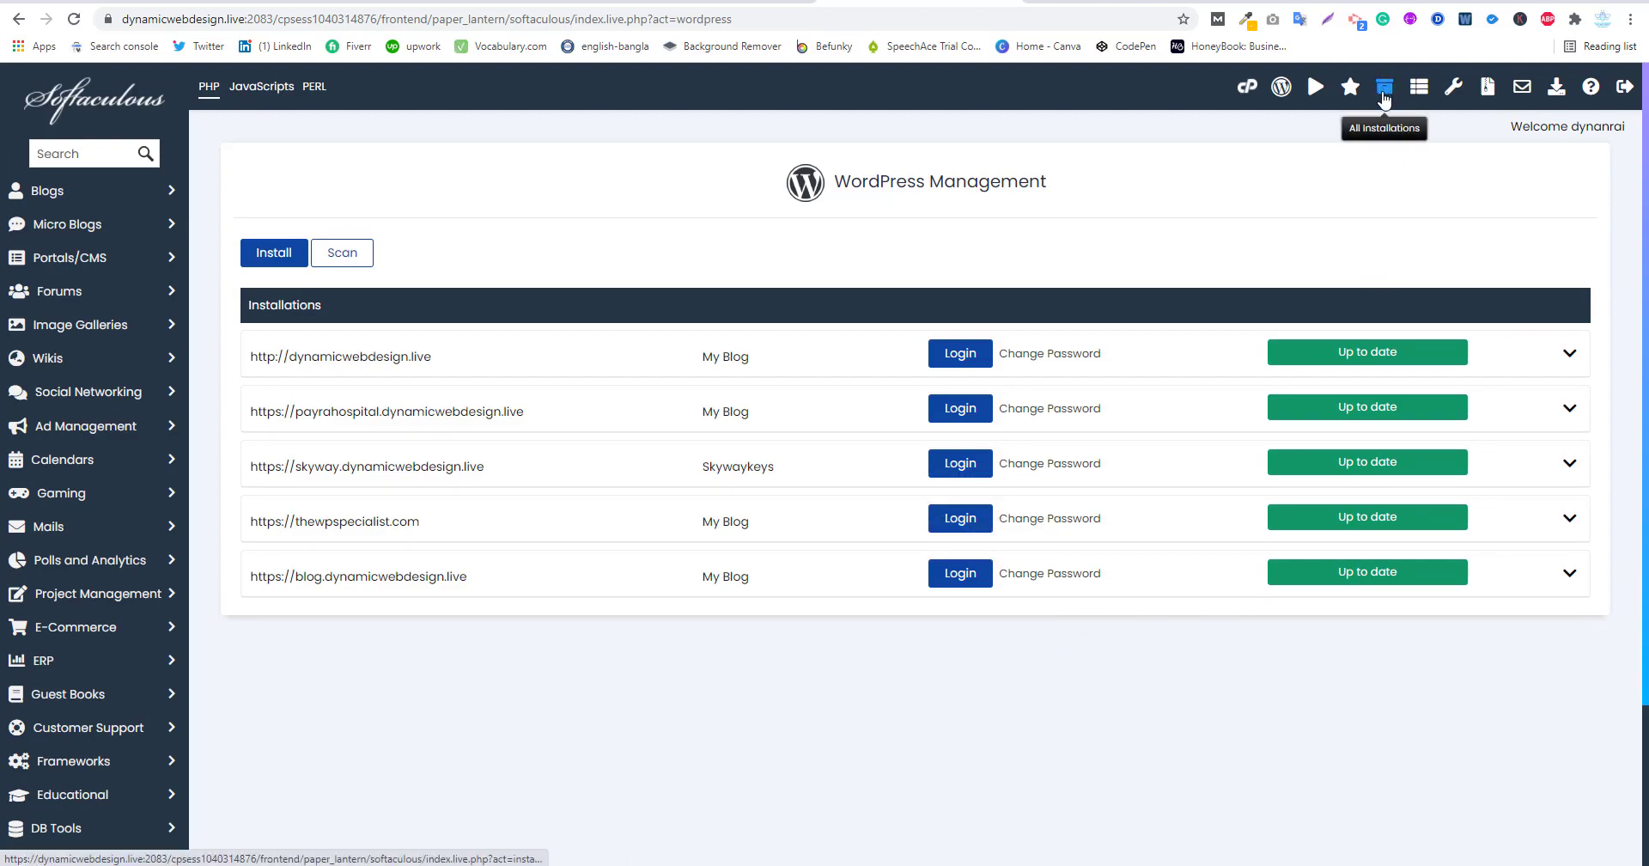
click(1385, 90)
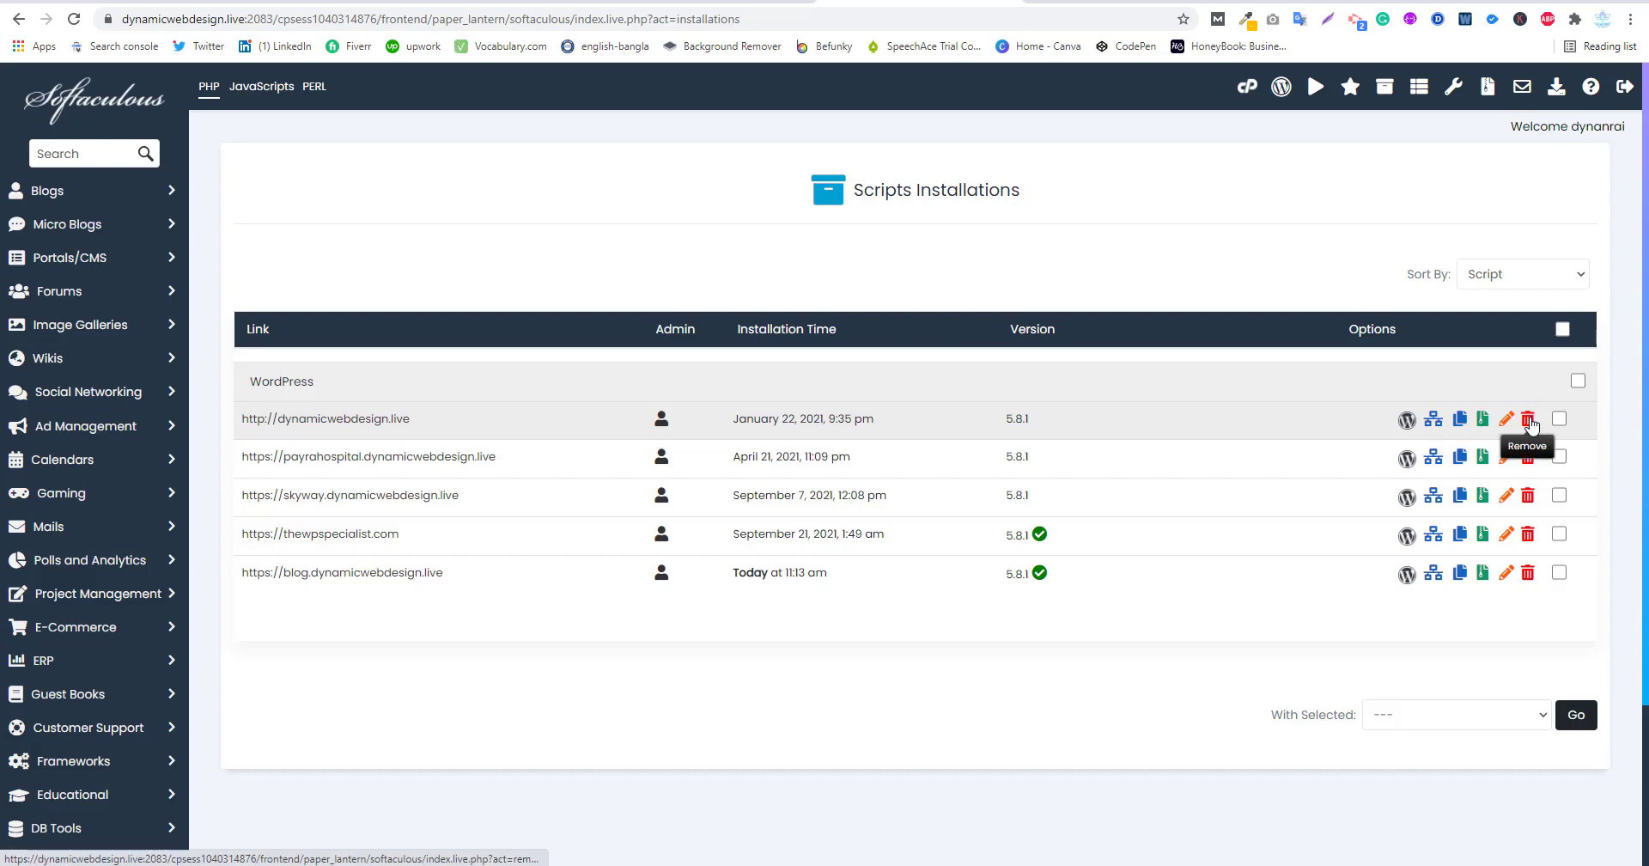
click(1528, 421)
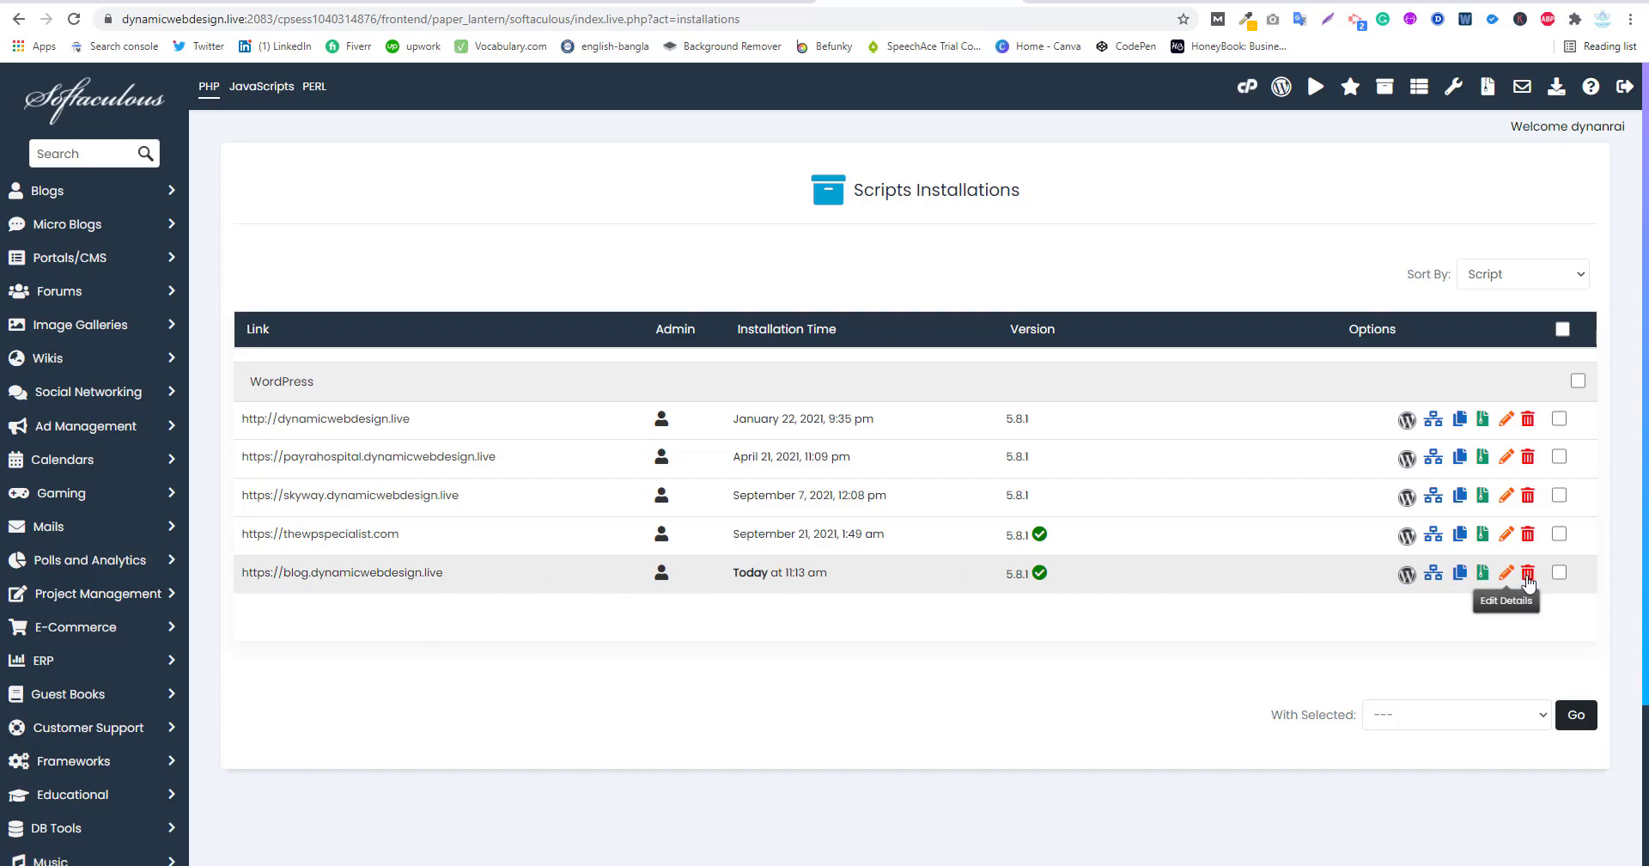
click(1528, 574)
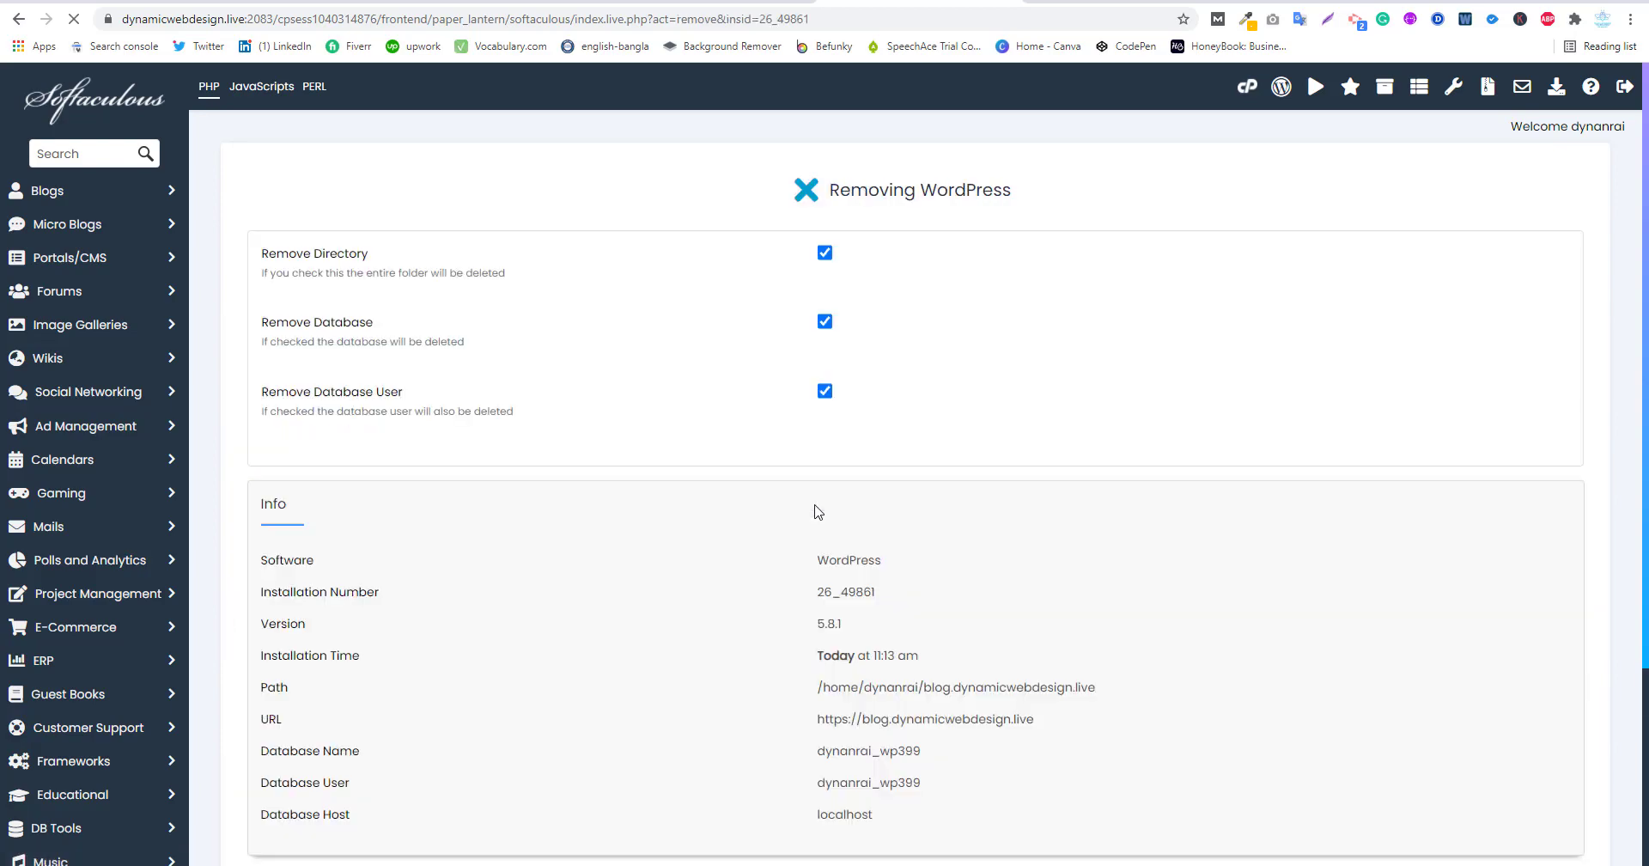
scroll(800, 574, down, 3)
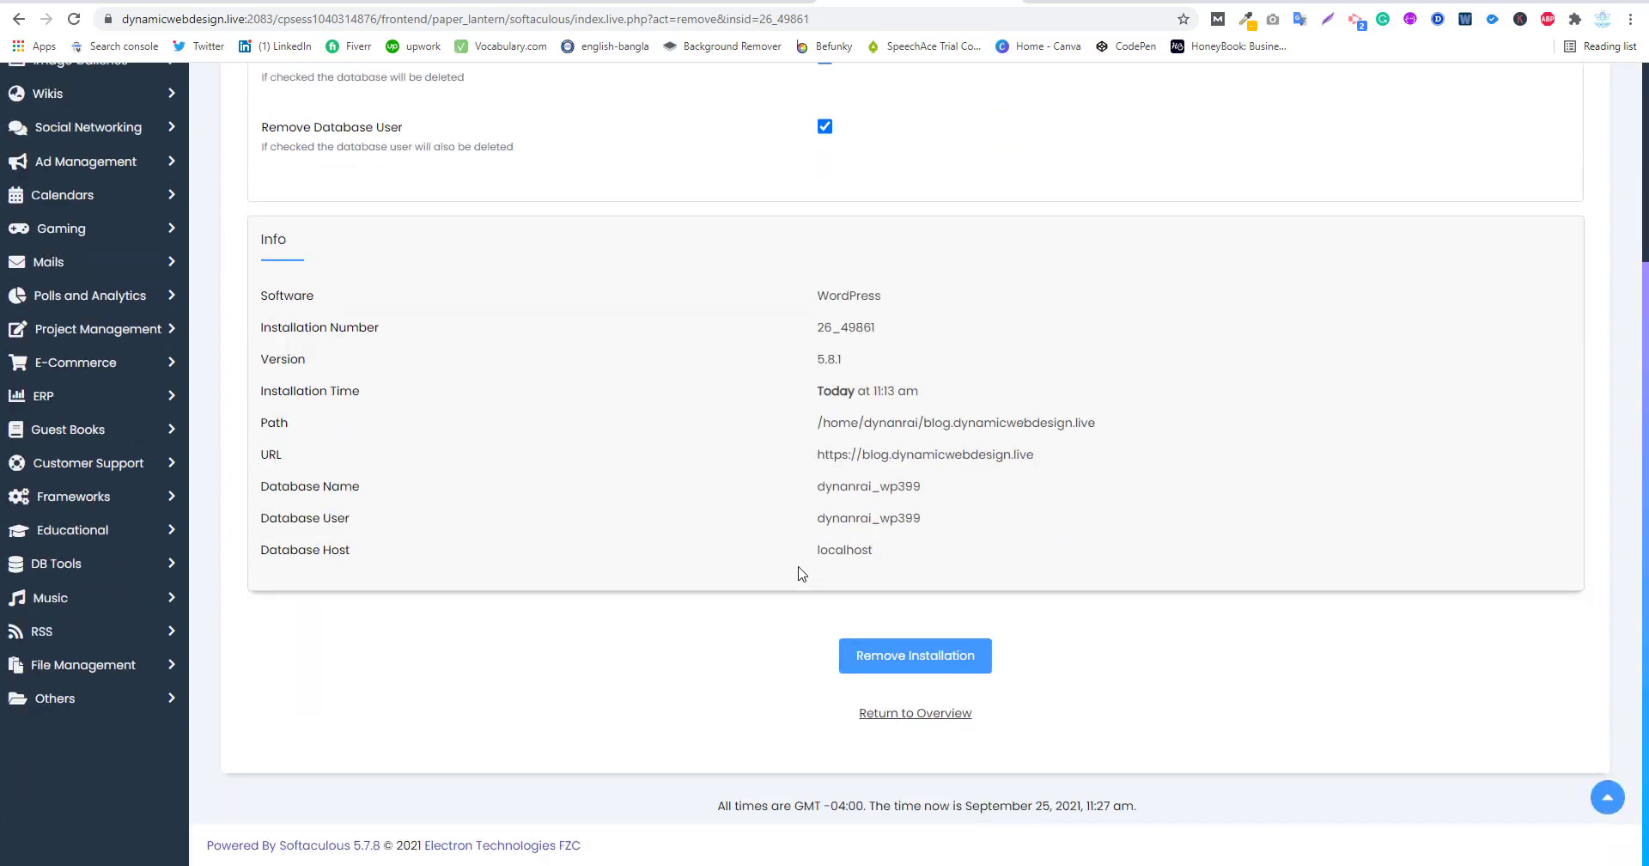
click(904, 659)
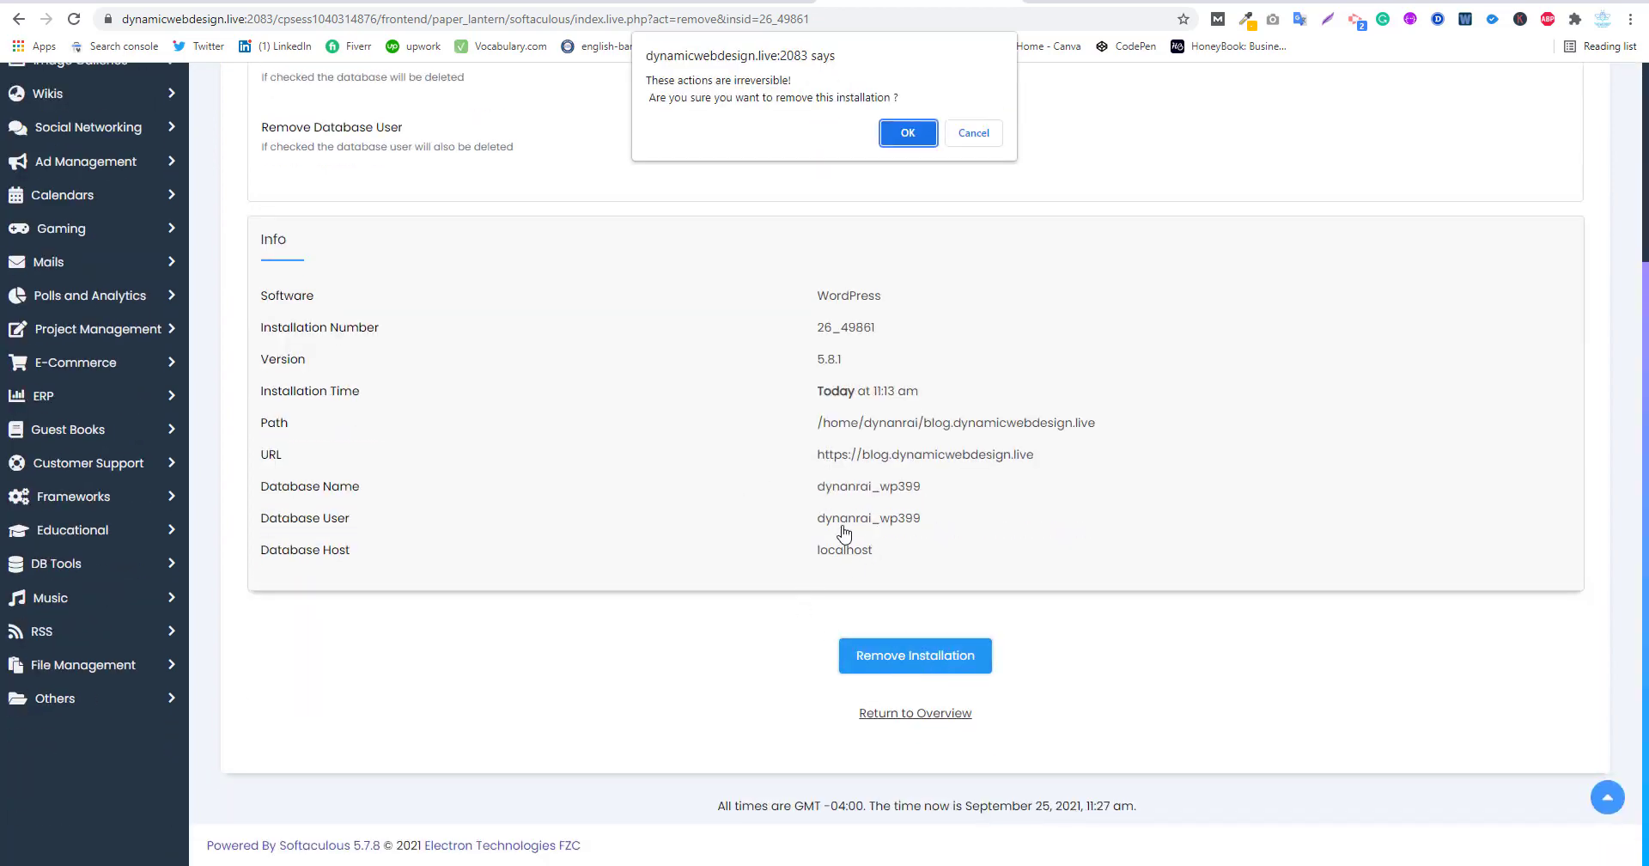
click(908, 136)
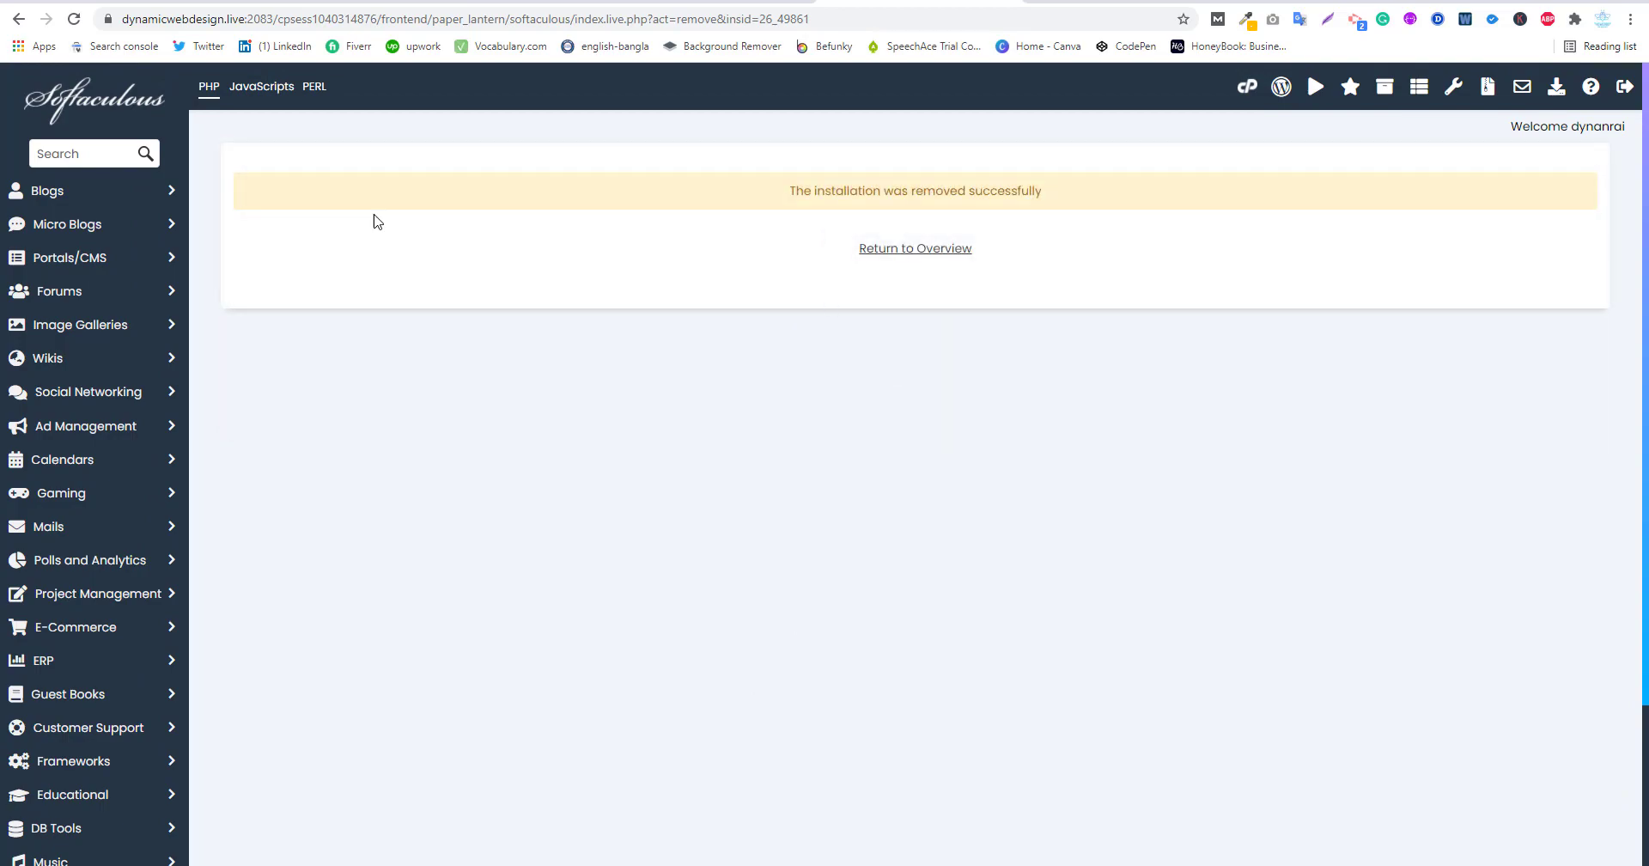
click(890, 253)
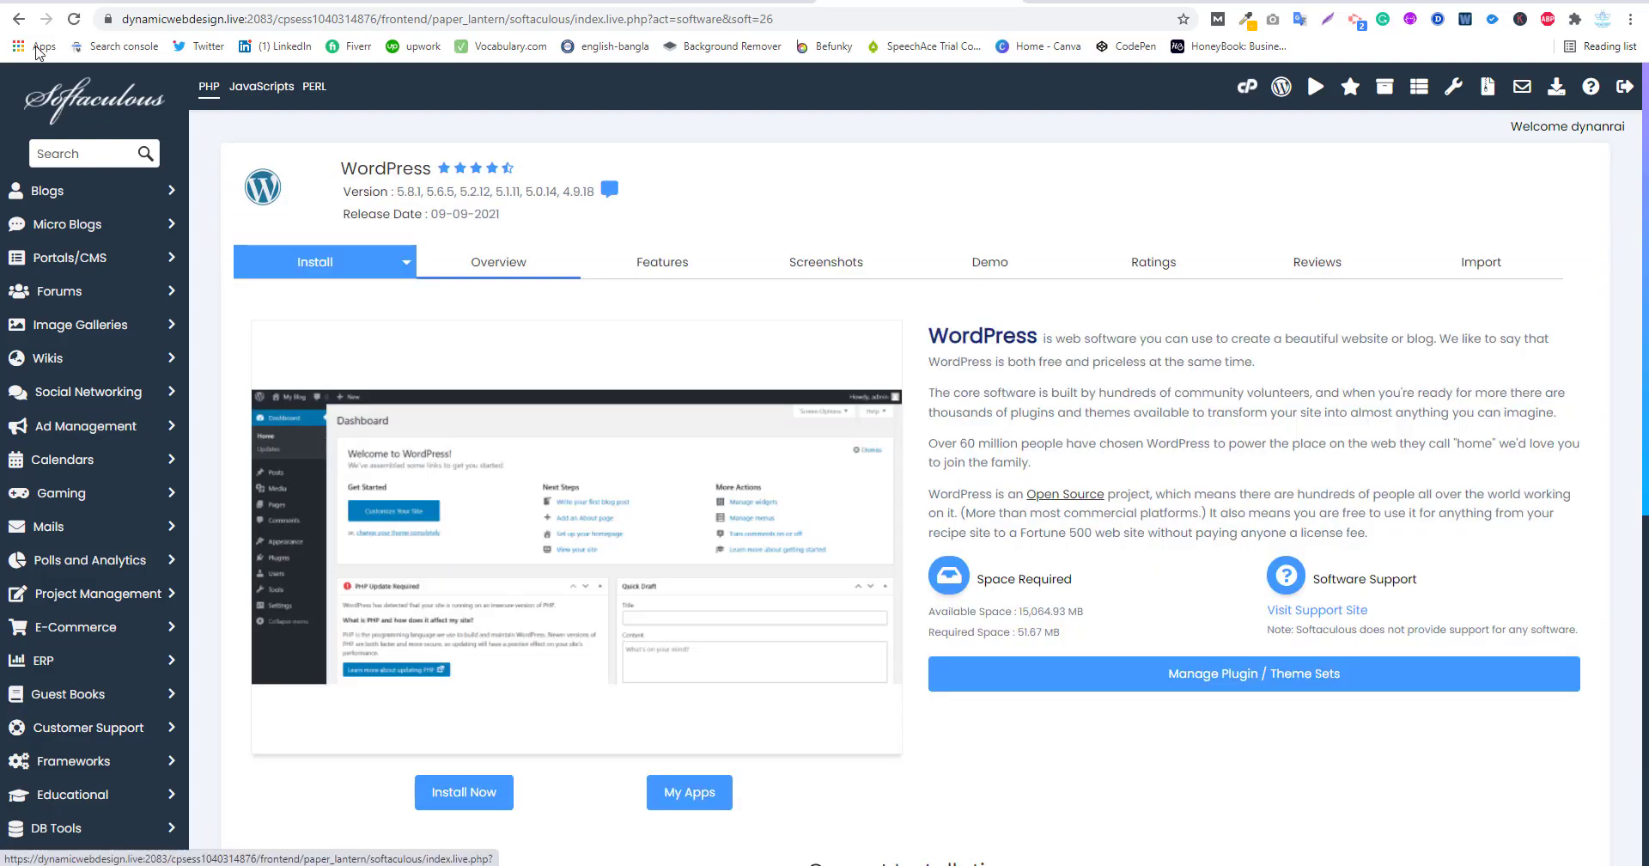
click(18, 18)
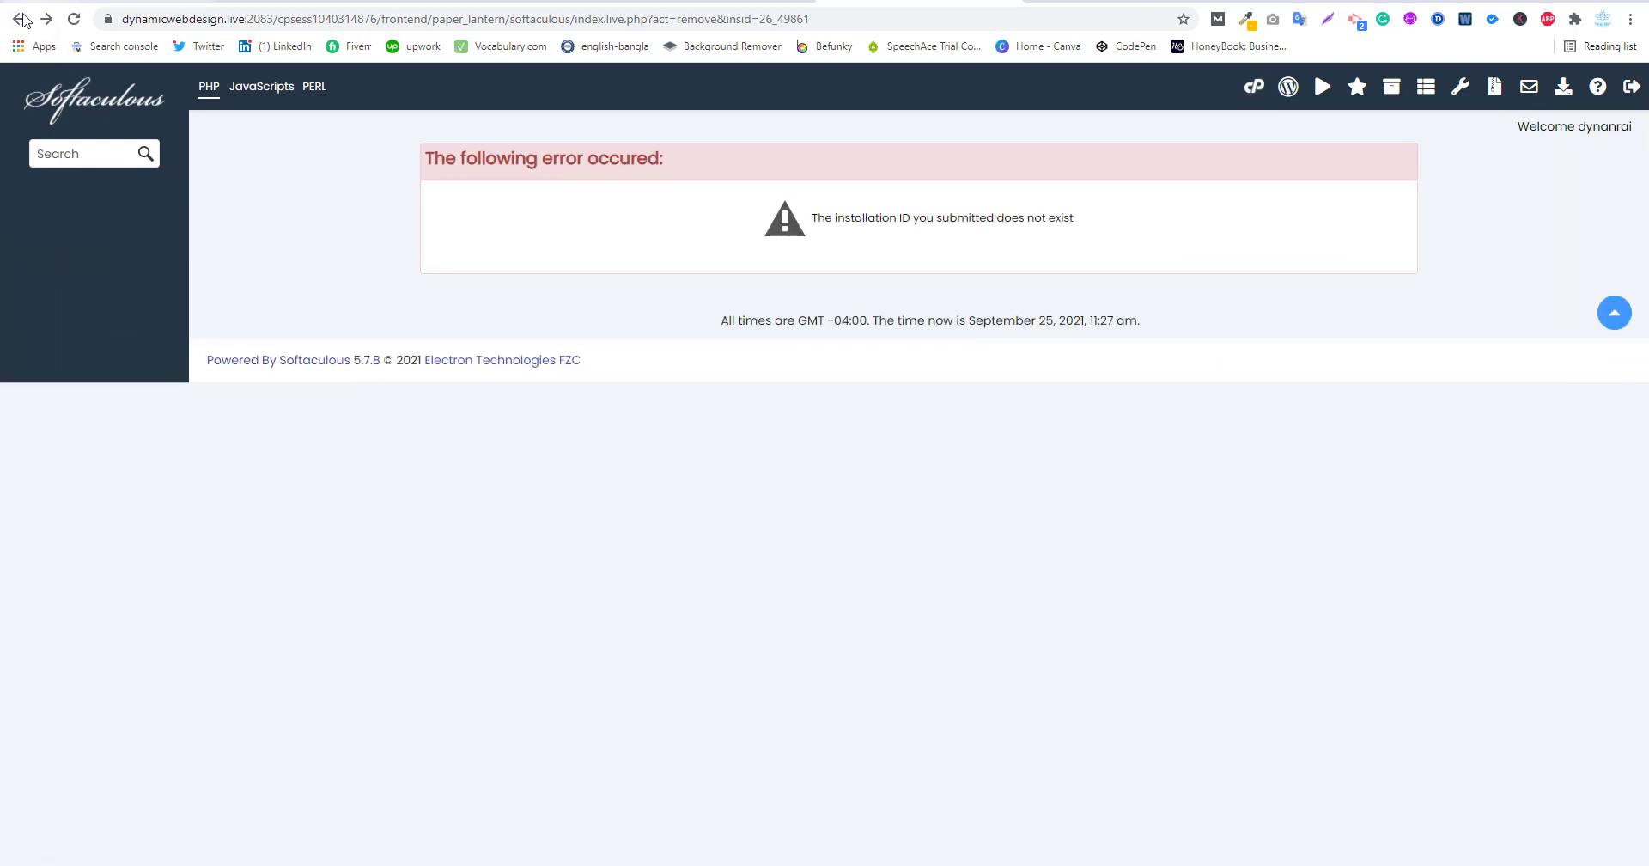
Go back through the Softaculous installations list to cPanel's main page and open File Manager
click(19, 18)
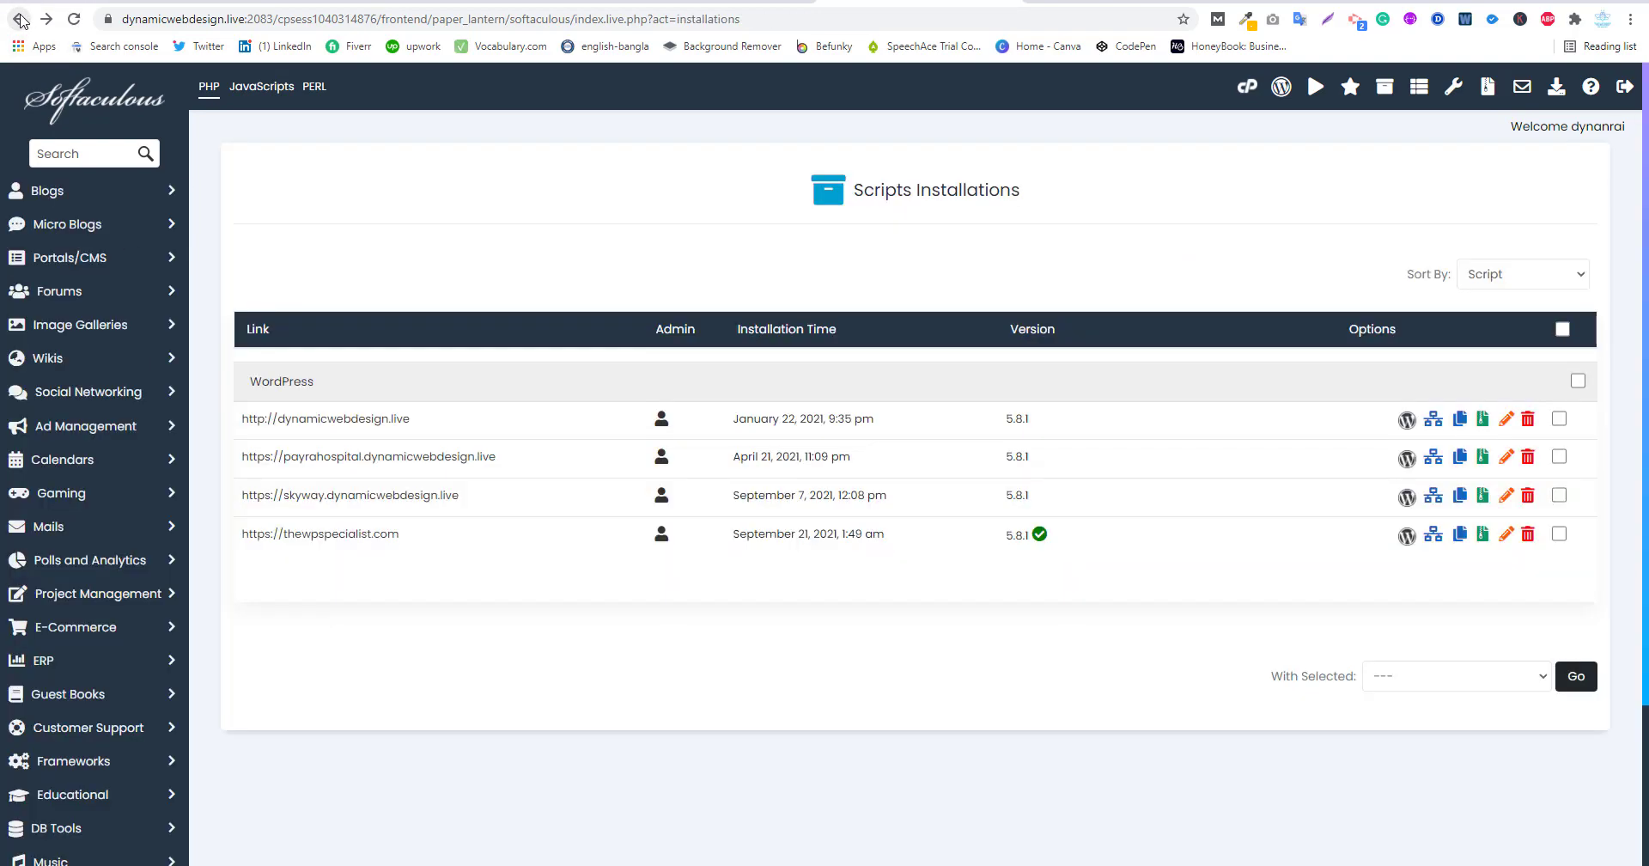
click(19, 18)
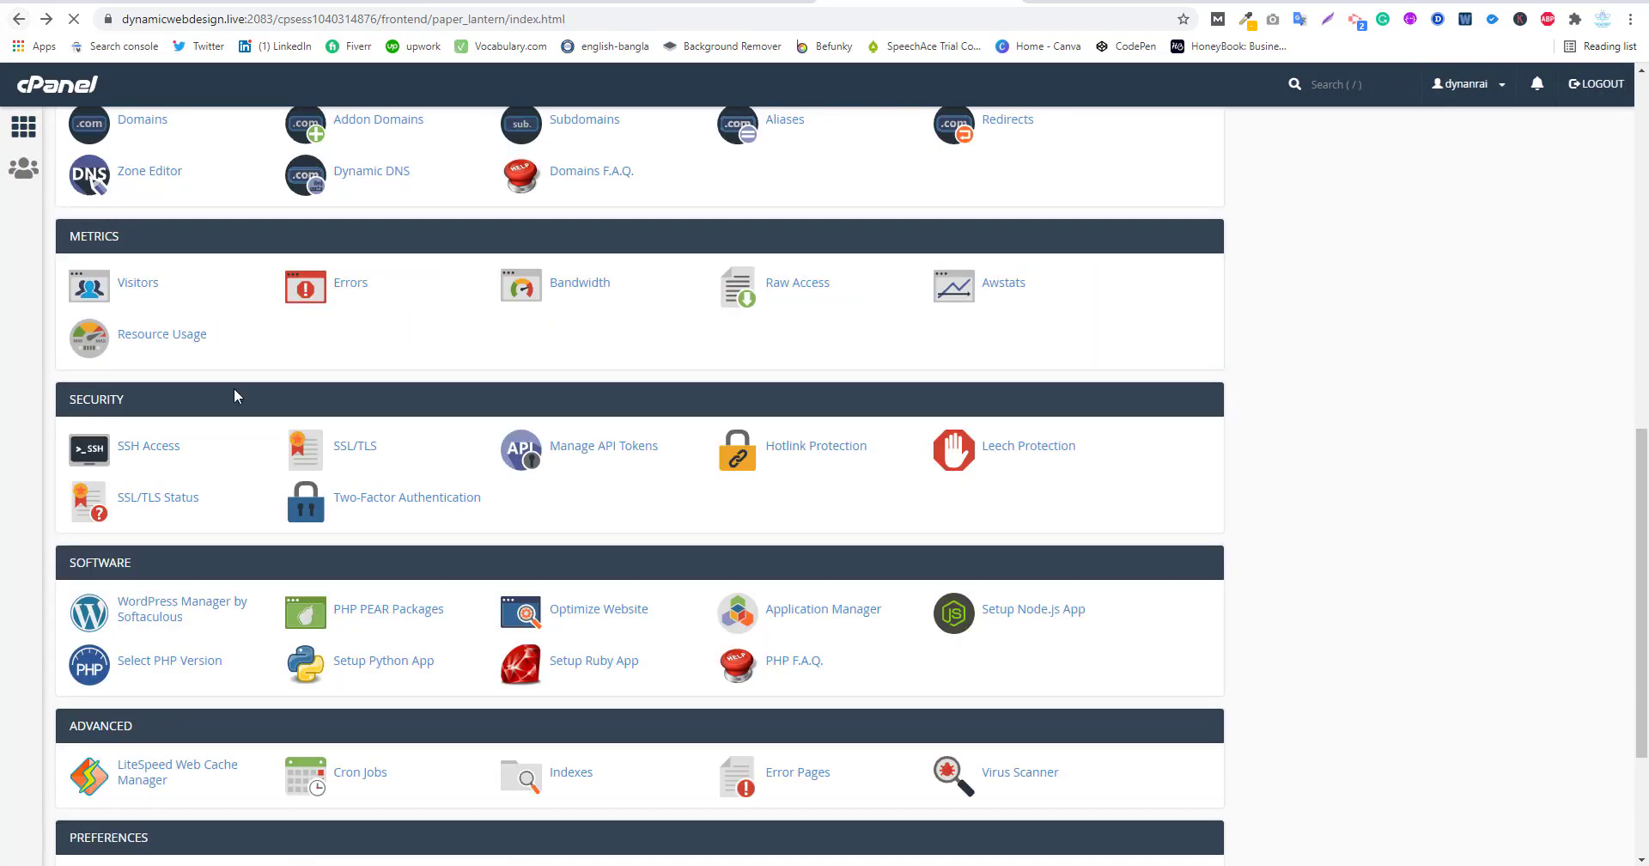
scroll(224, 499, up, 5)
scroll(190, 429, up, 3)
scroll(177, 600, down, 2)
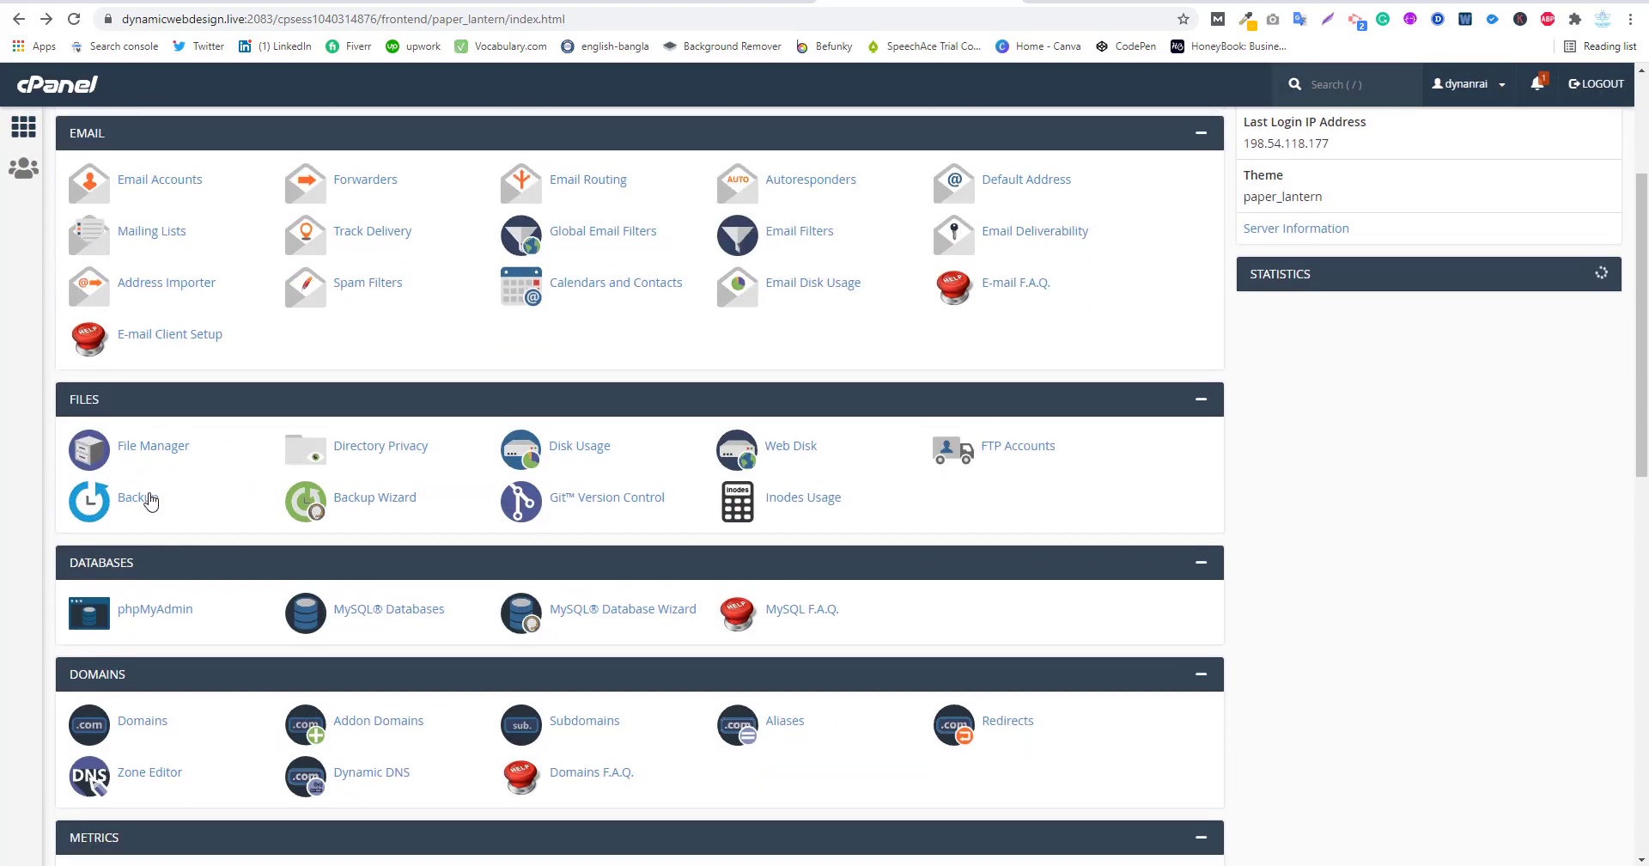
click(148, 445)
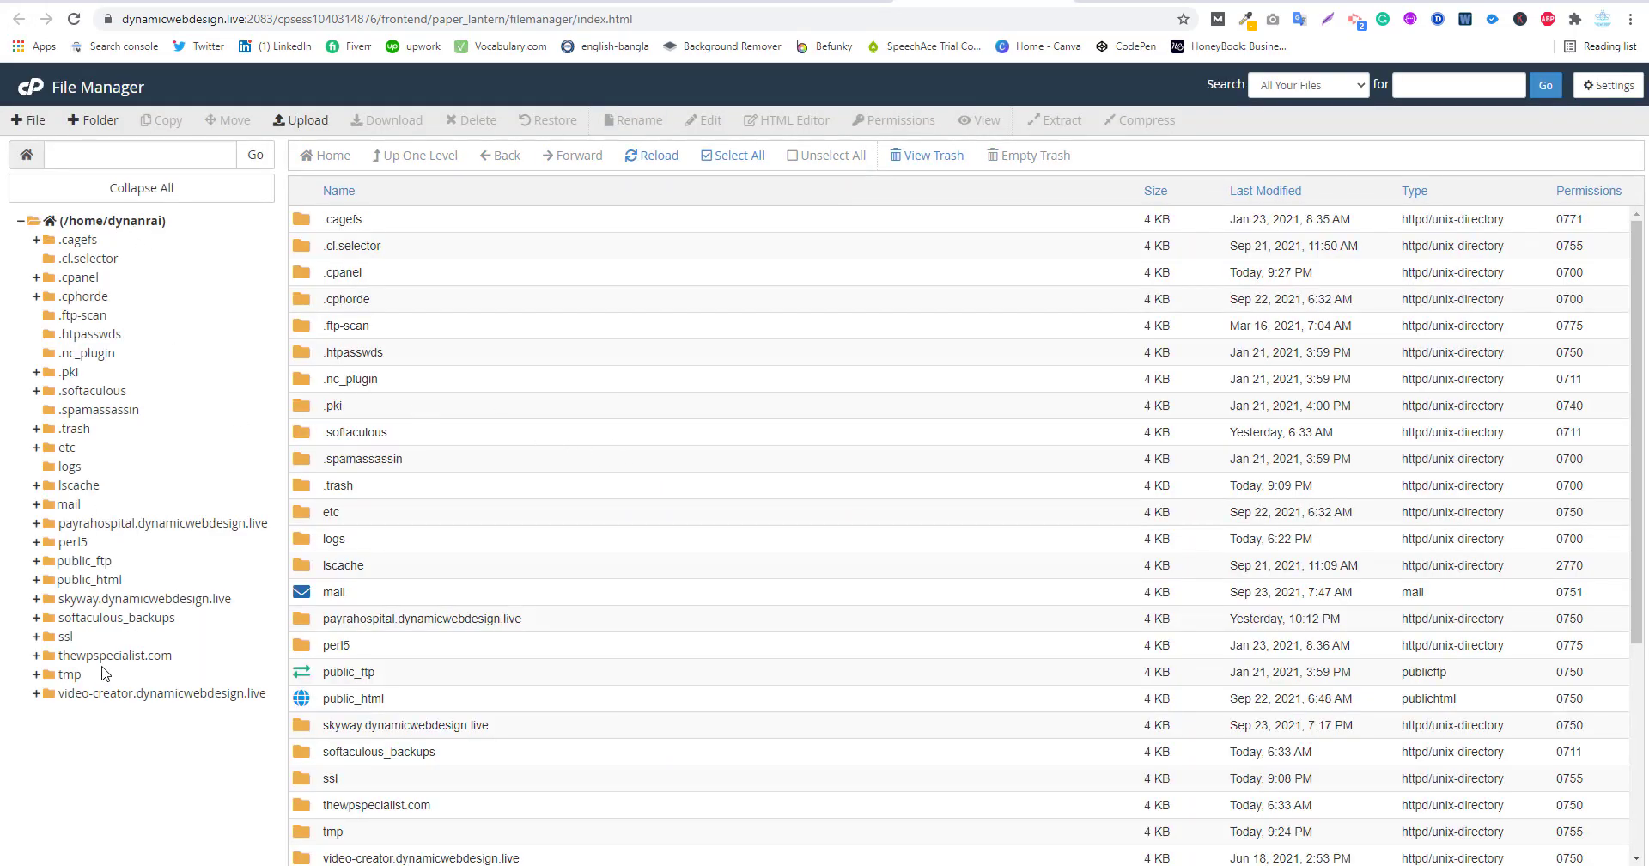
Check the home directory for a leftover blog.dynamicwebdesign.live folder, and view the delete option for the payrahospital.dynamicwebdesign.live folder without using it
scroll(420, 569, down, 4)
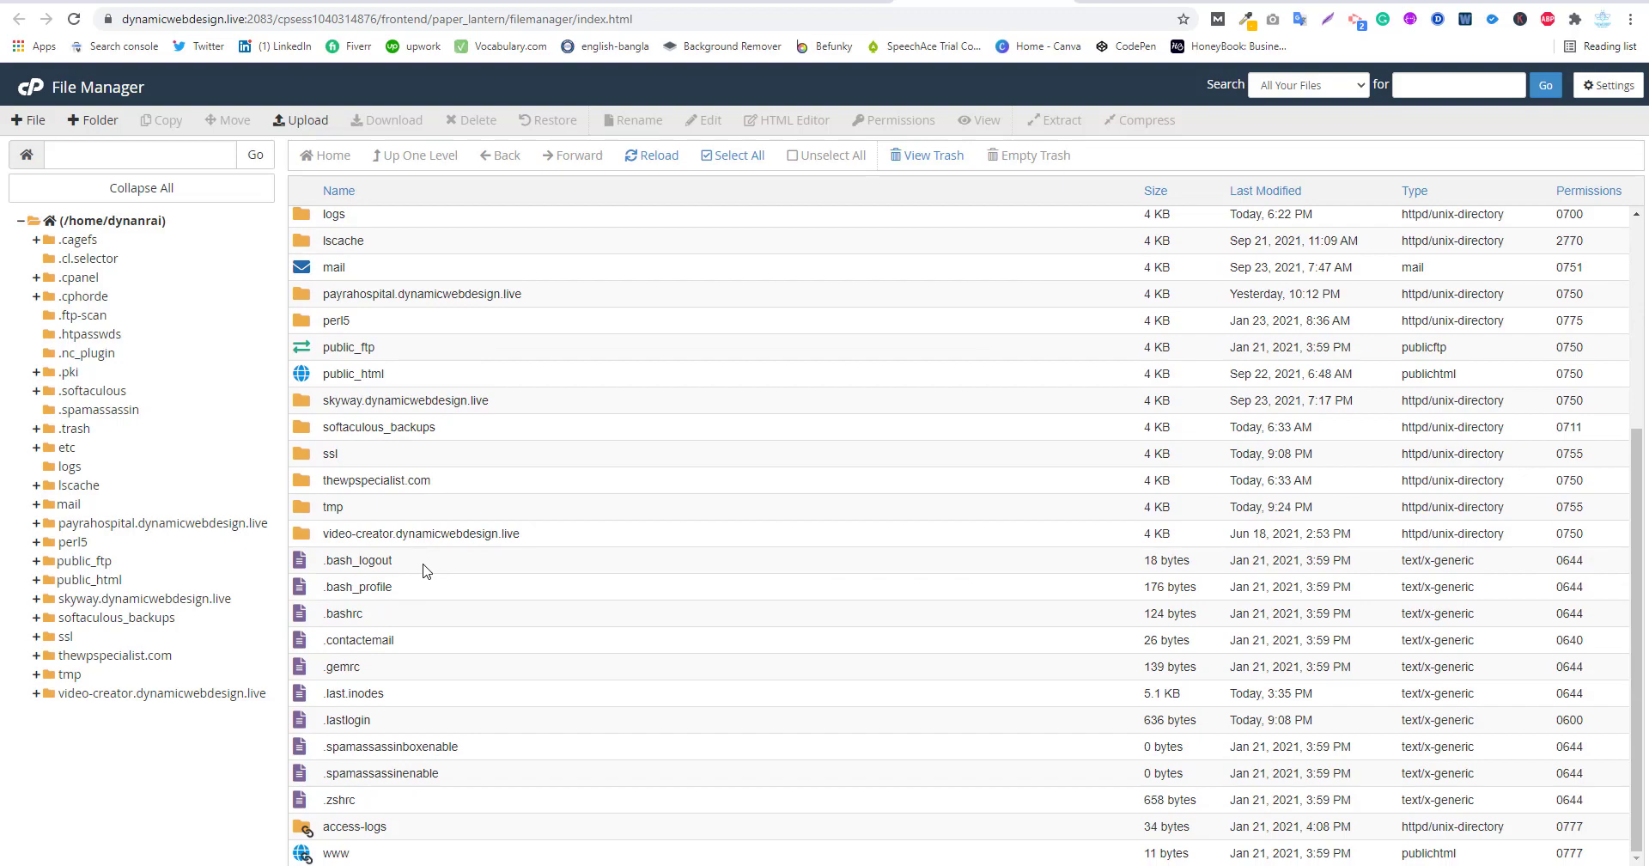
scroll(395, 770, up, 4)
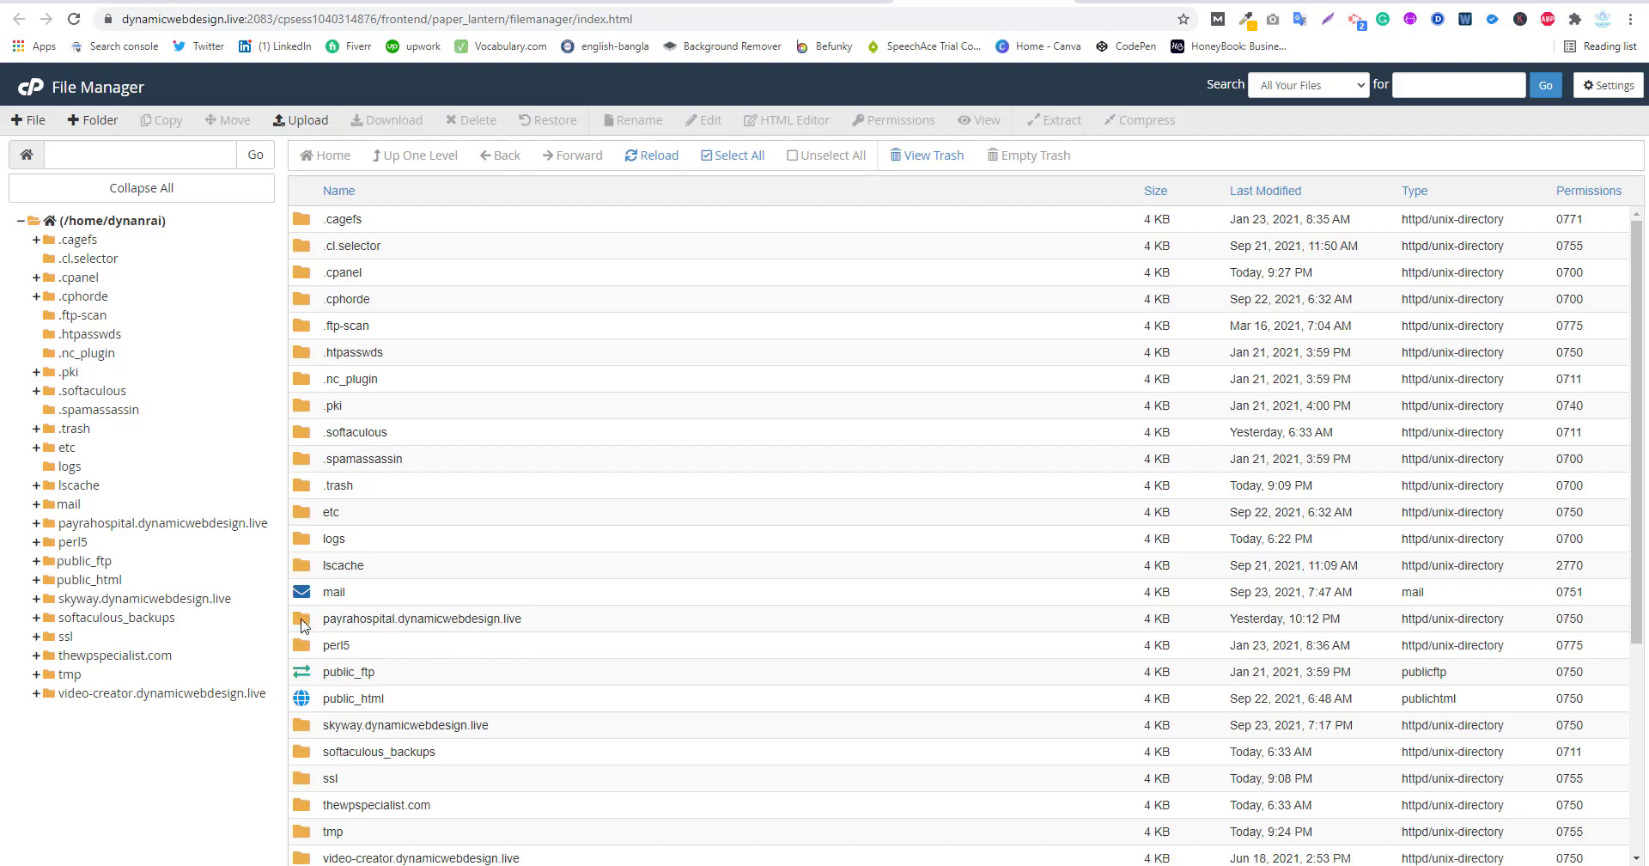
right_click(330, 618)
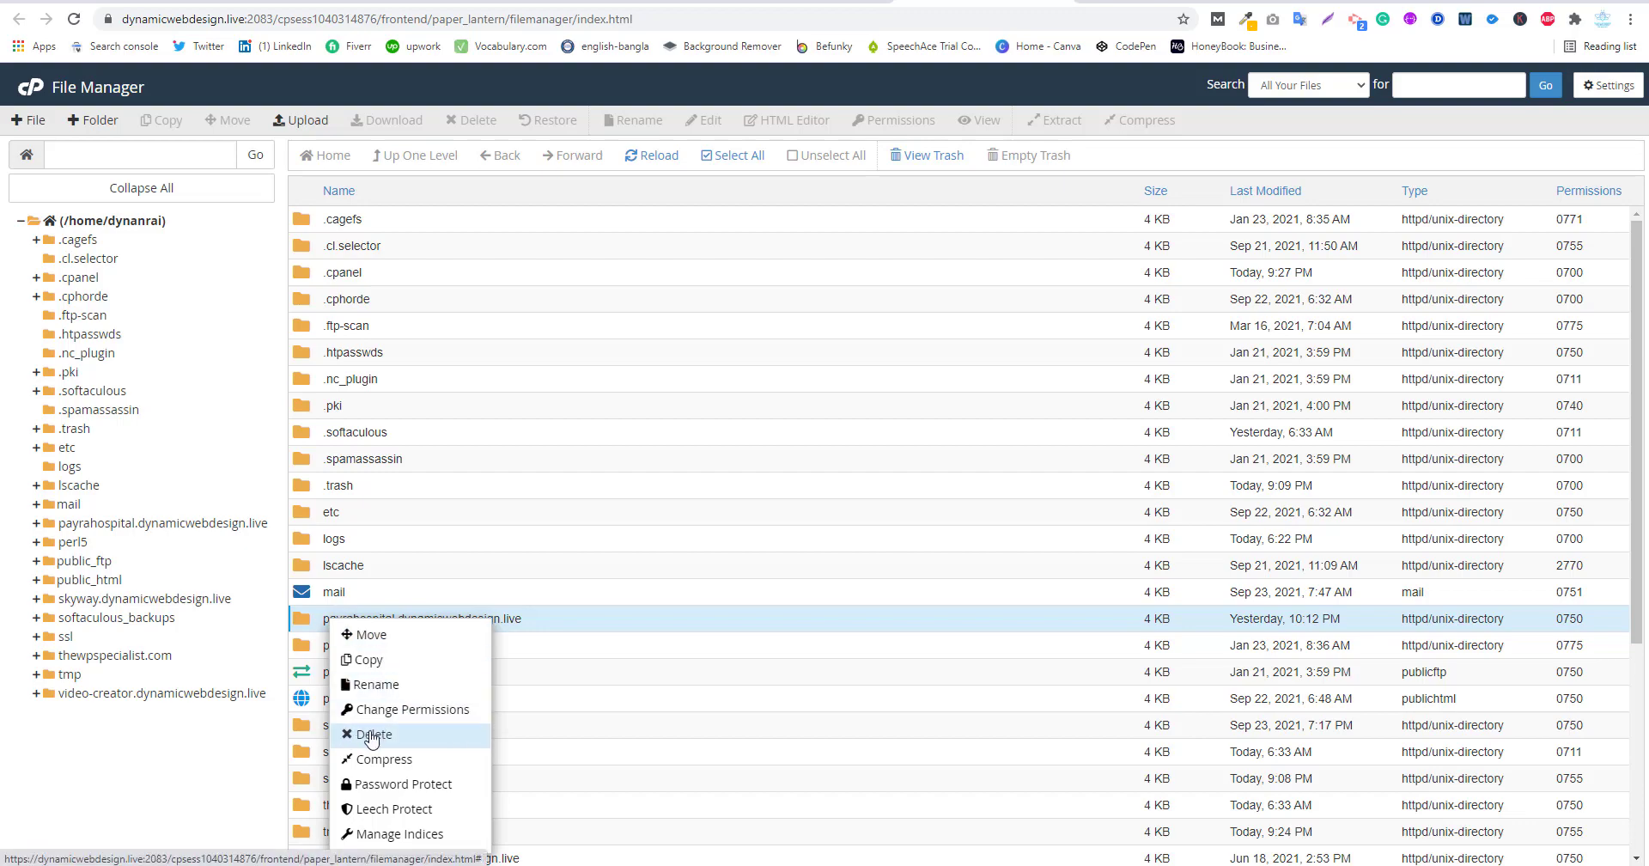
click(546, 617)
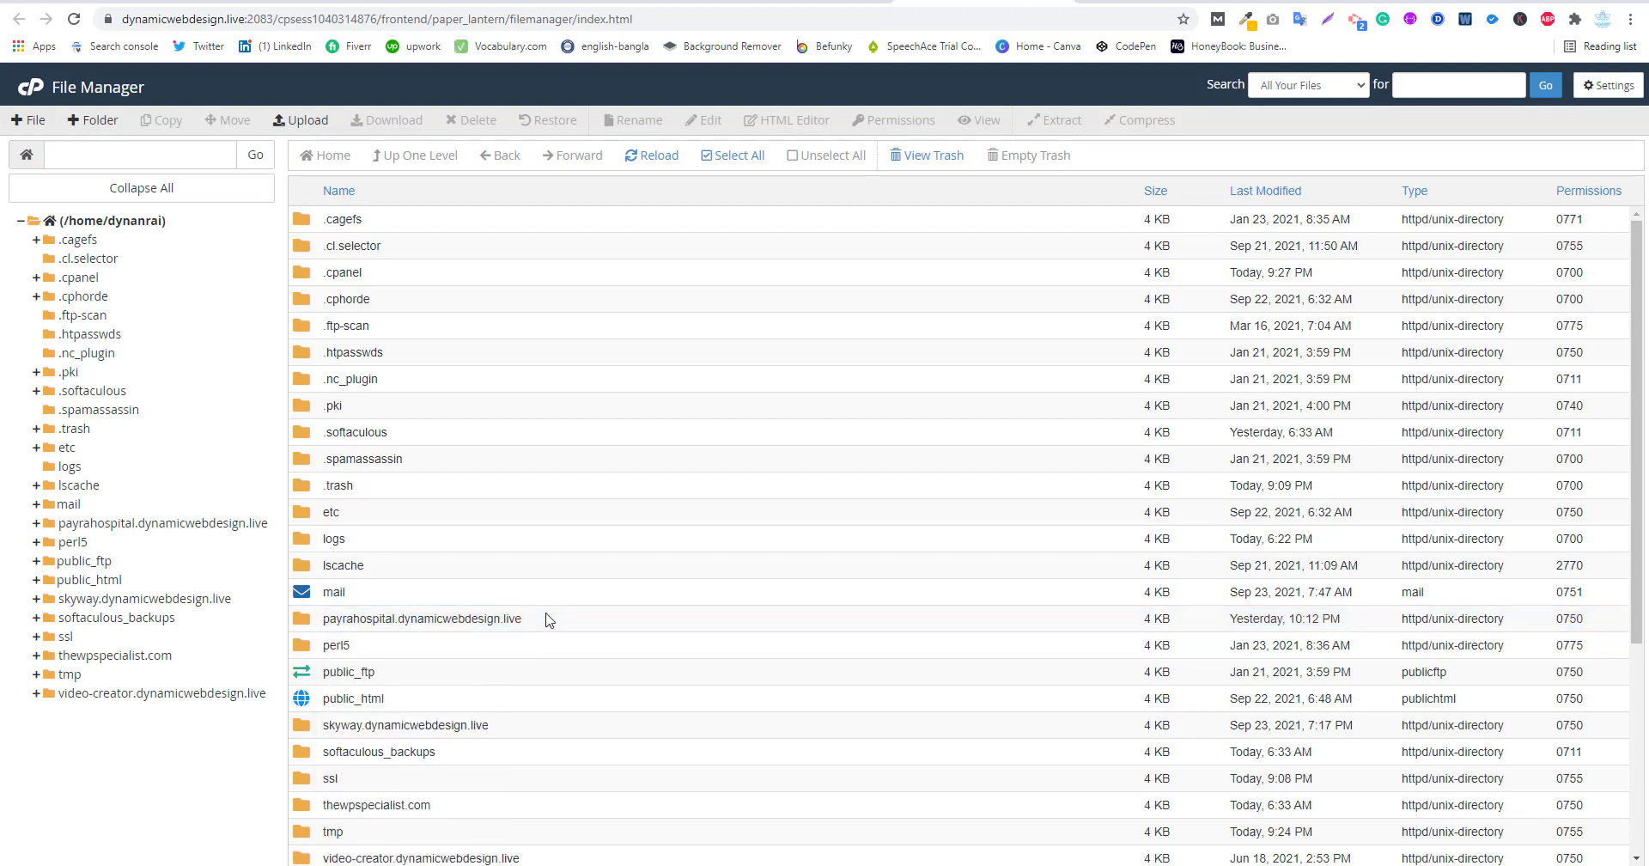
scroll(468, 672, down, 2)
scroll(614, 683, down, 1)
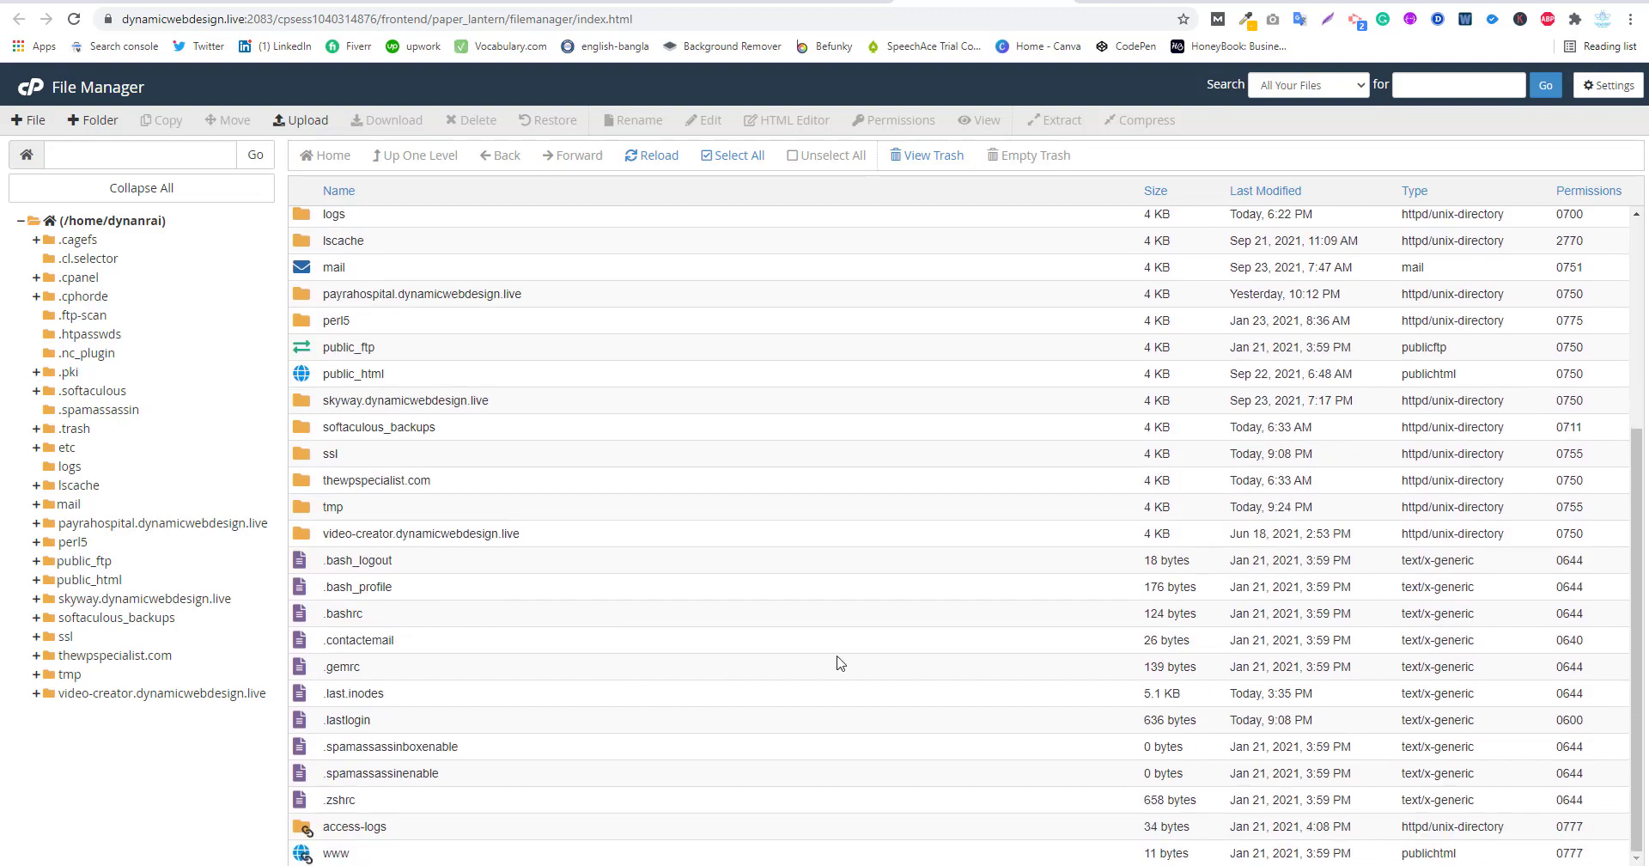
scroll(1117, 262, up, 4)
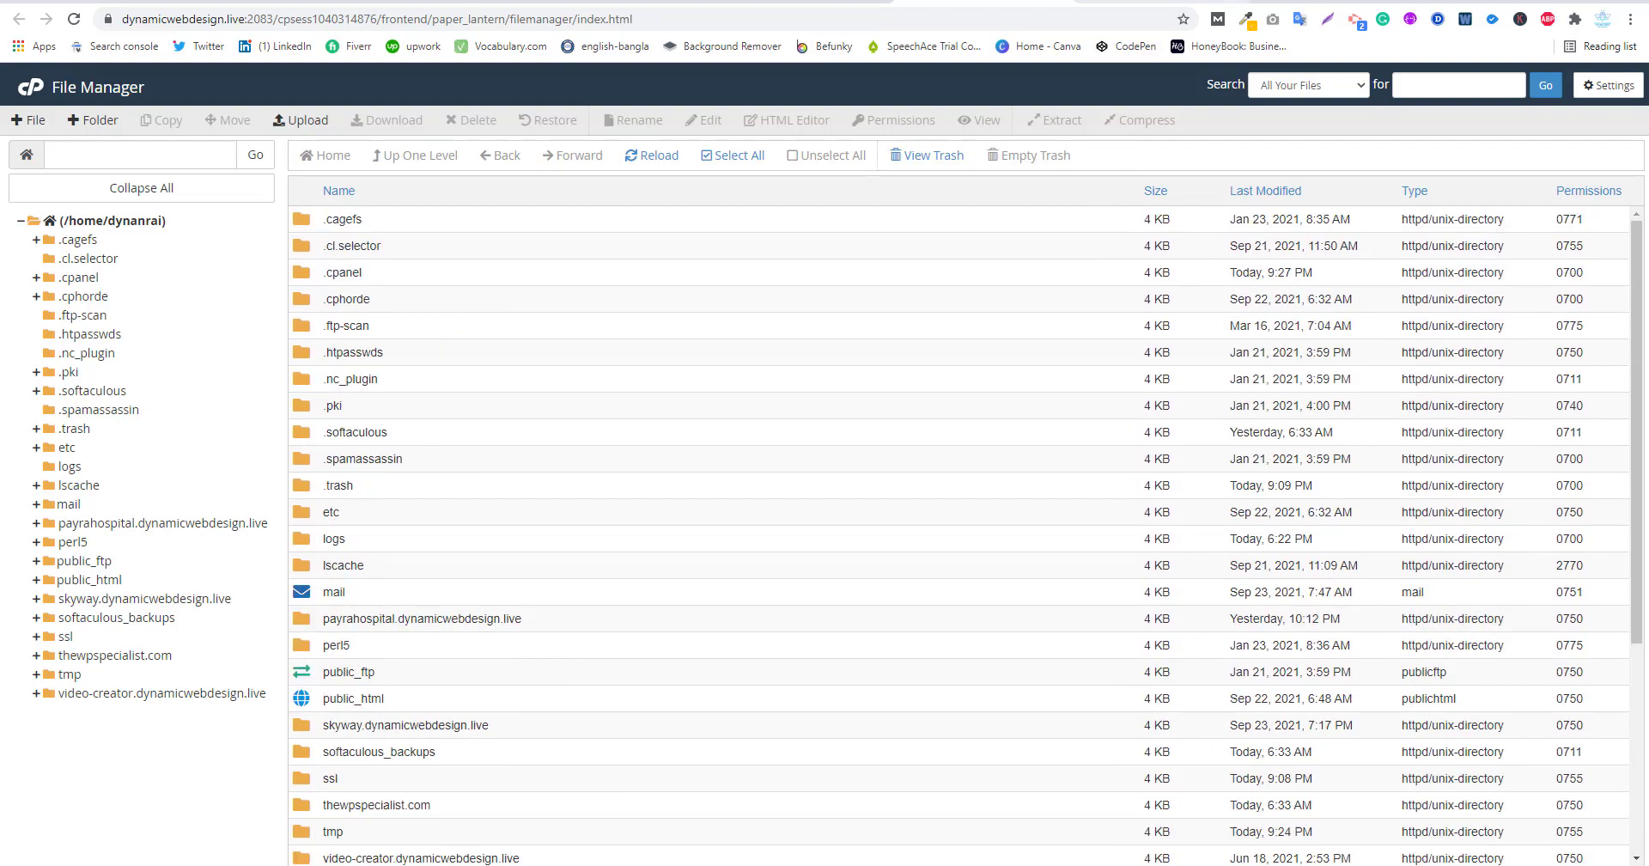
Reload the blog.dynamicwebdesign.live page to check the site's removal, and return to cPanel's main page
click(1322, 1)
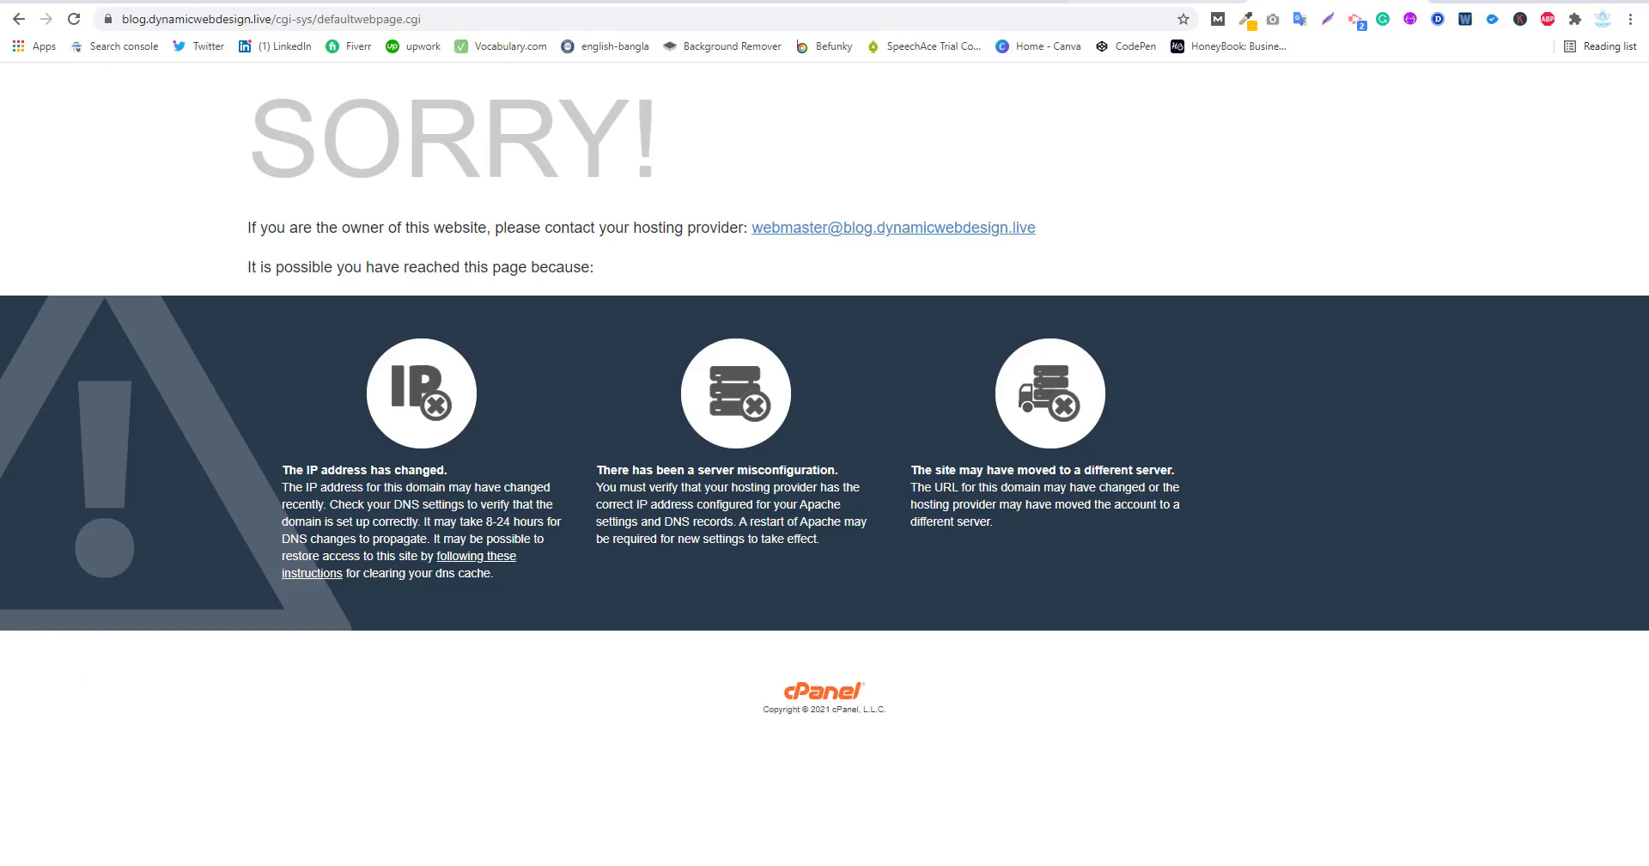
click(74, 18)
click(803, 0)
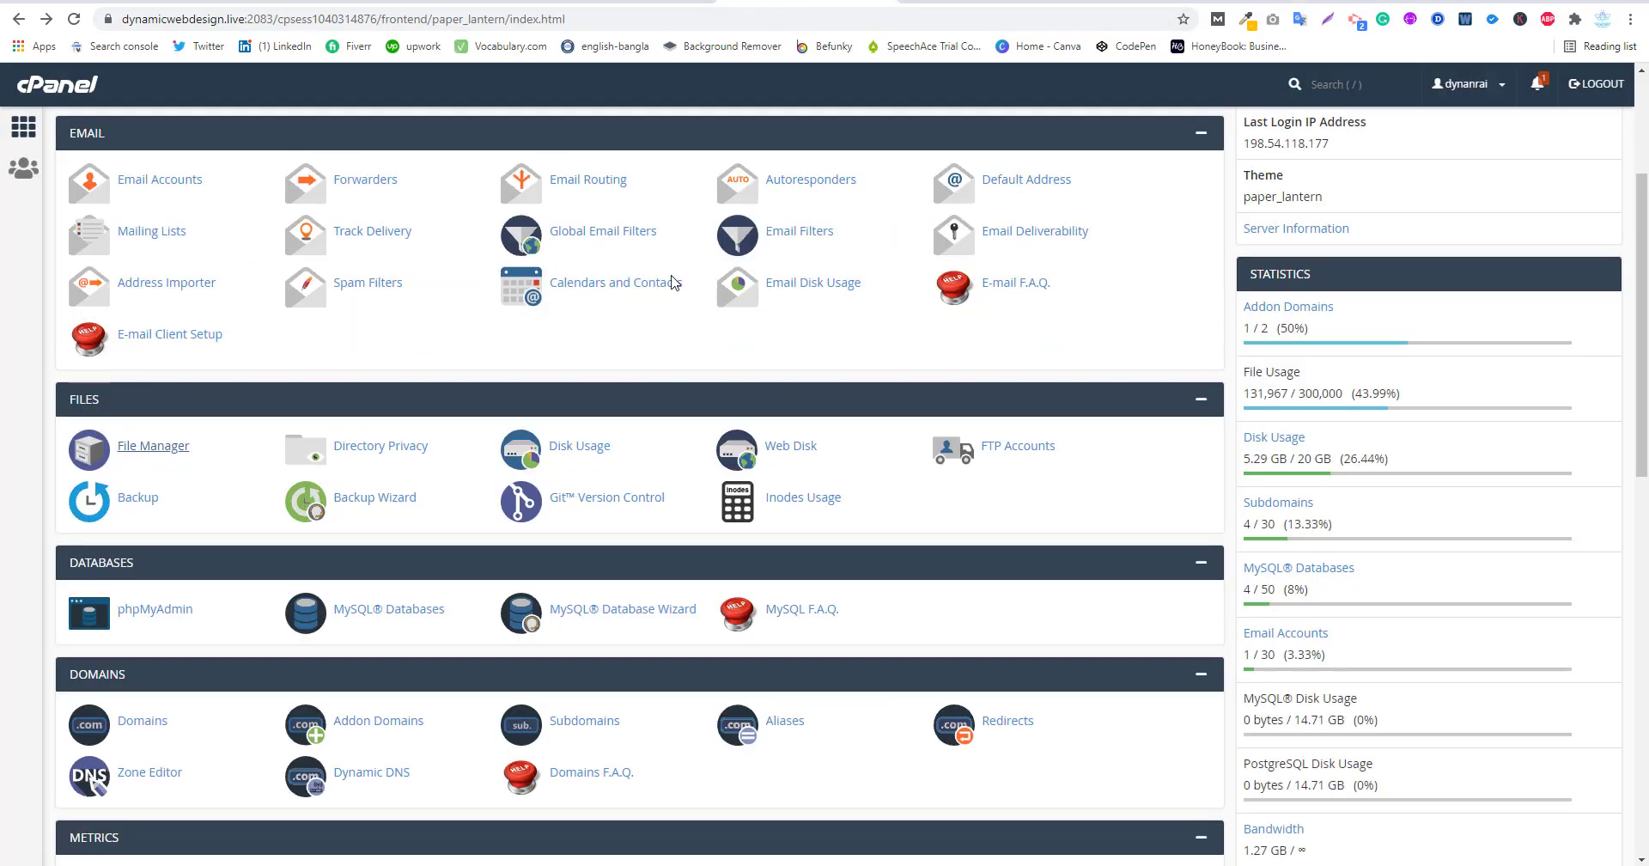
scroll(663, 564, up, 3)
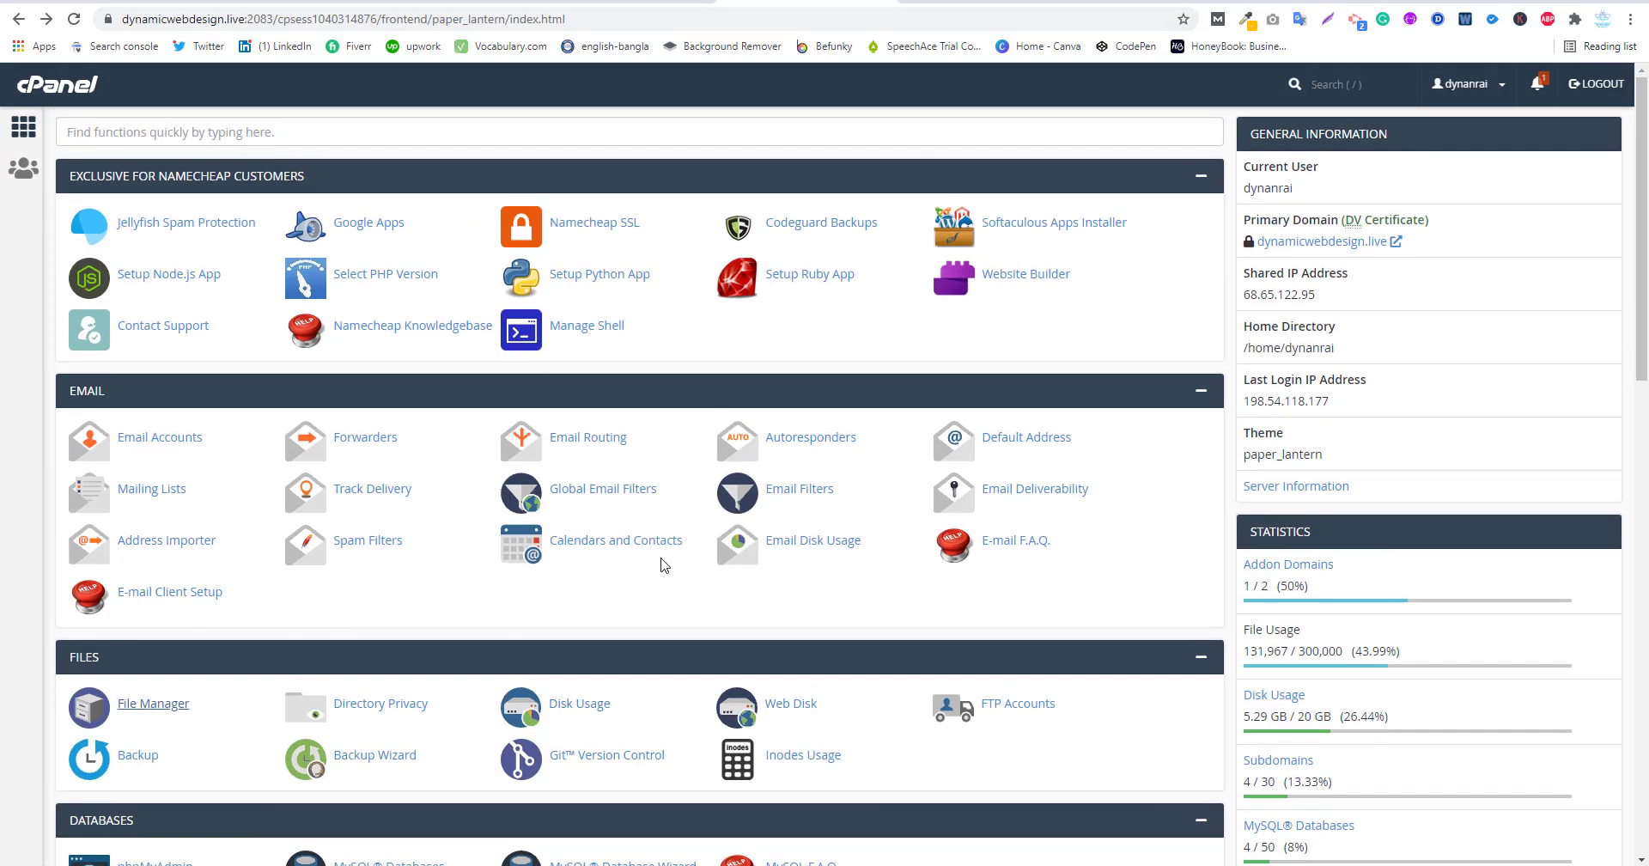